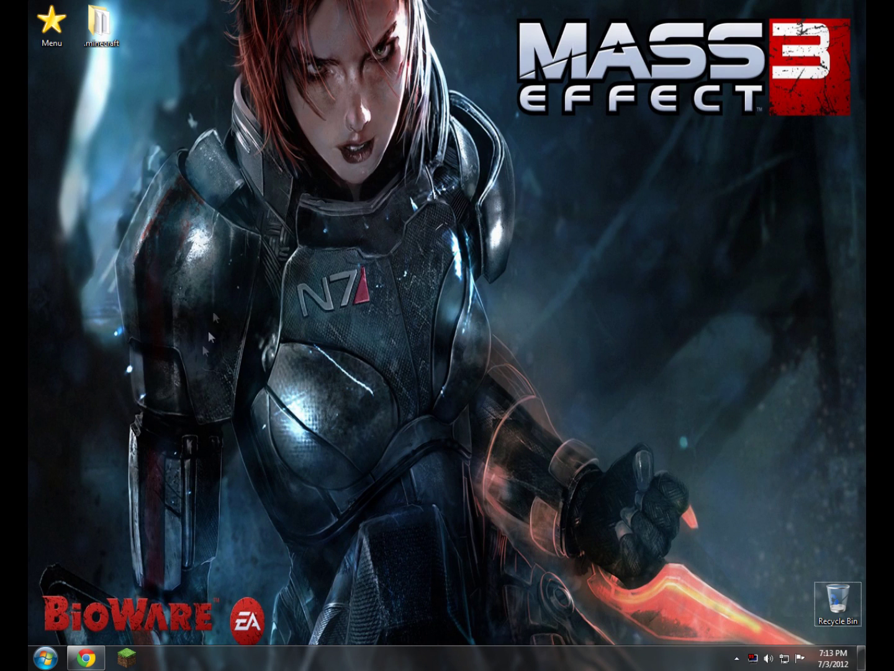
Step: Open the %appdata% Roaming folder, locate the .minecraft folder in it and close the window
key("super")
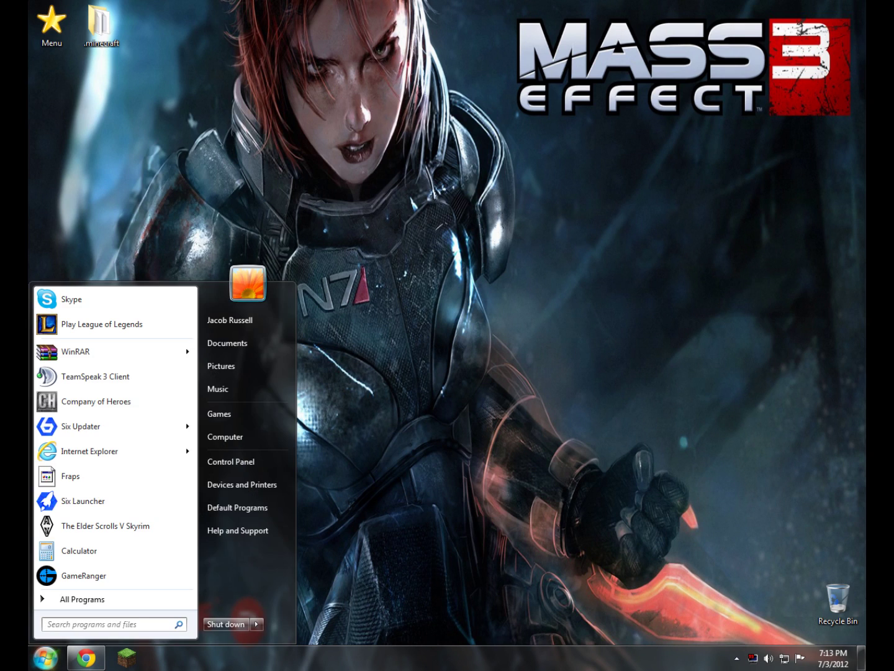
type("%appdata%")
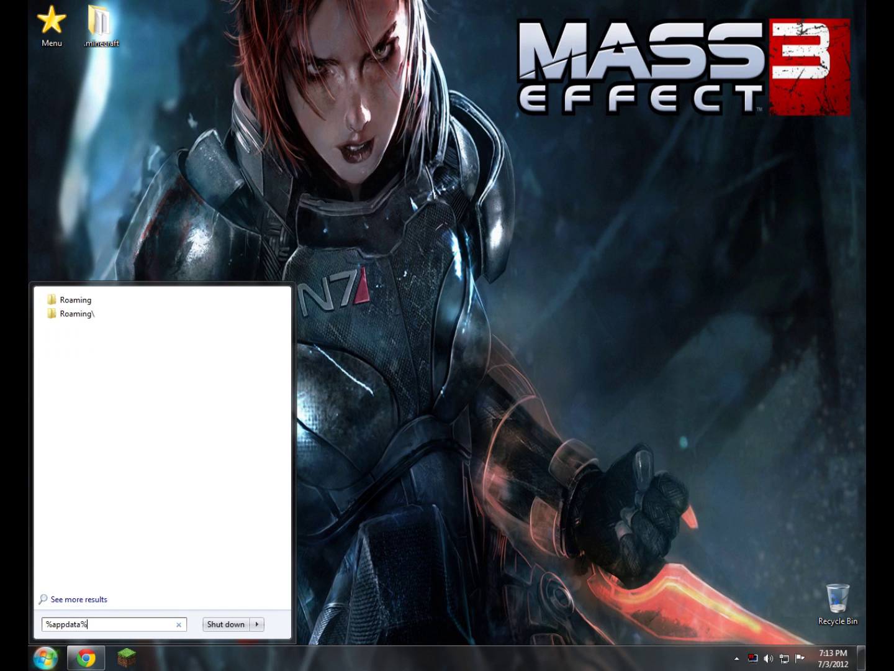
key("Return")
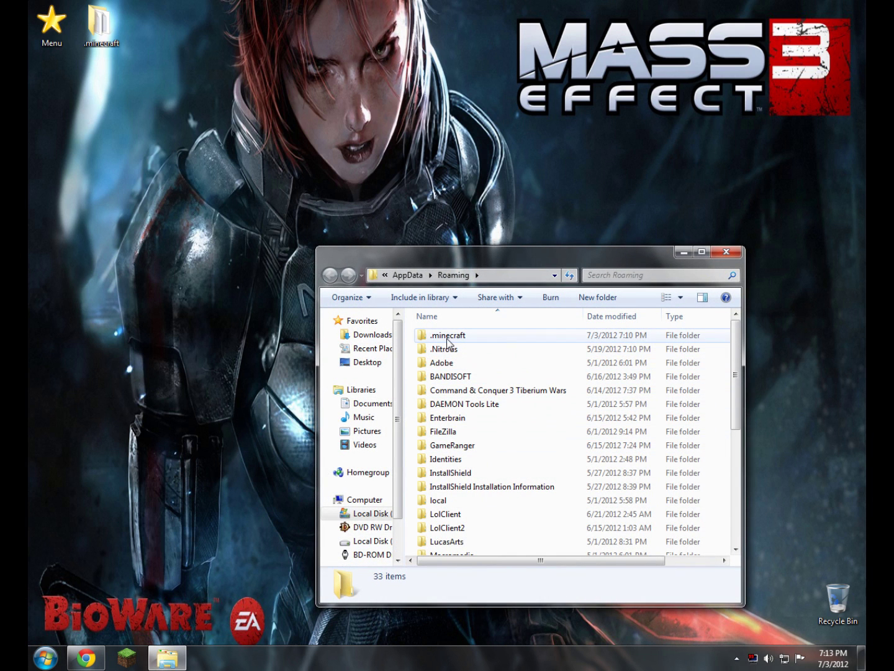
left_click_drag(169, 37, 177, 121)
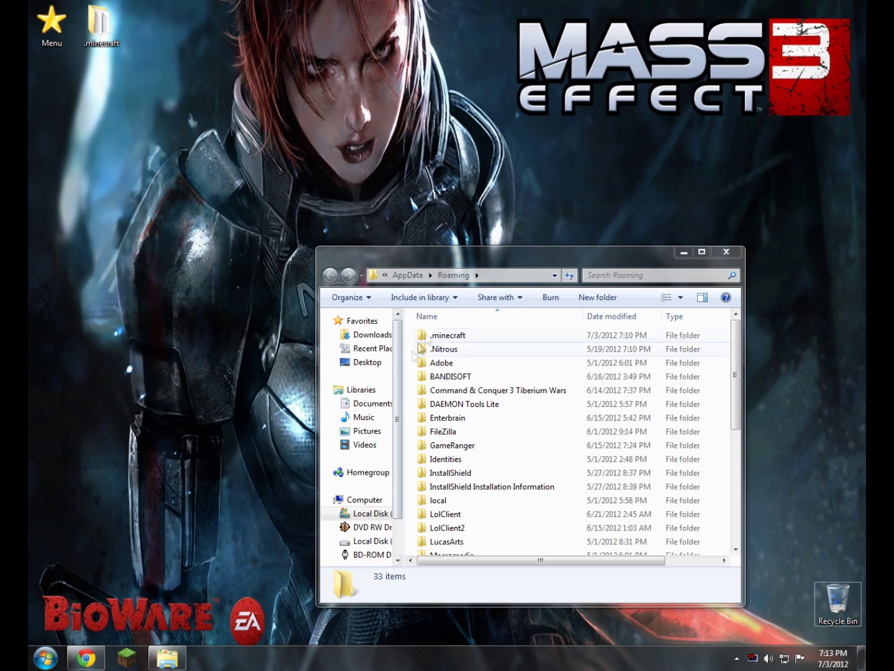
left_click(448, 336)
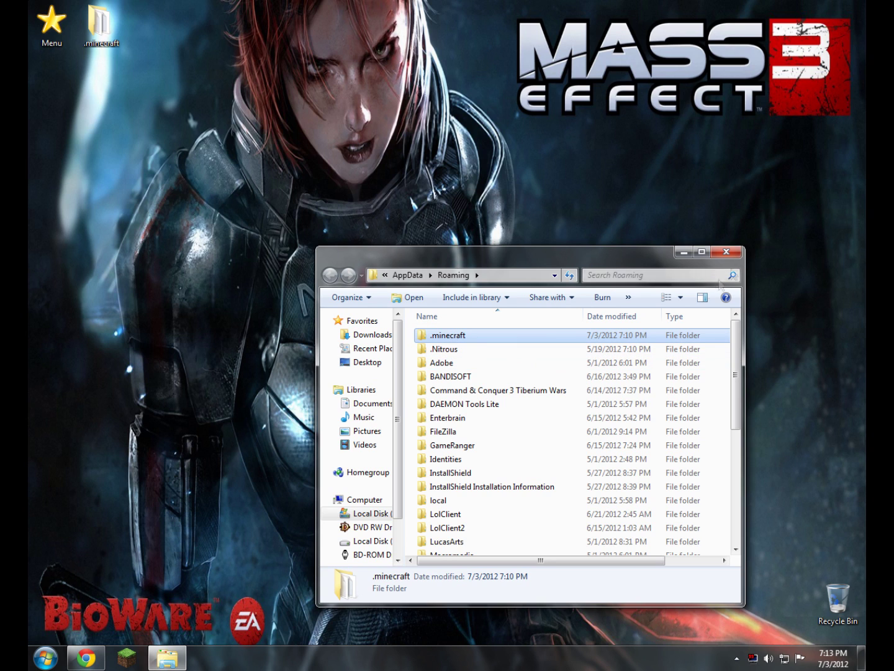
left_click(725, 251)
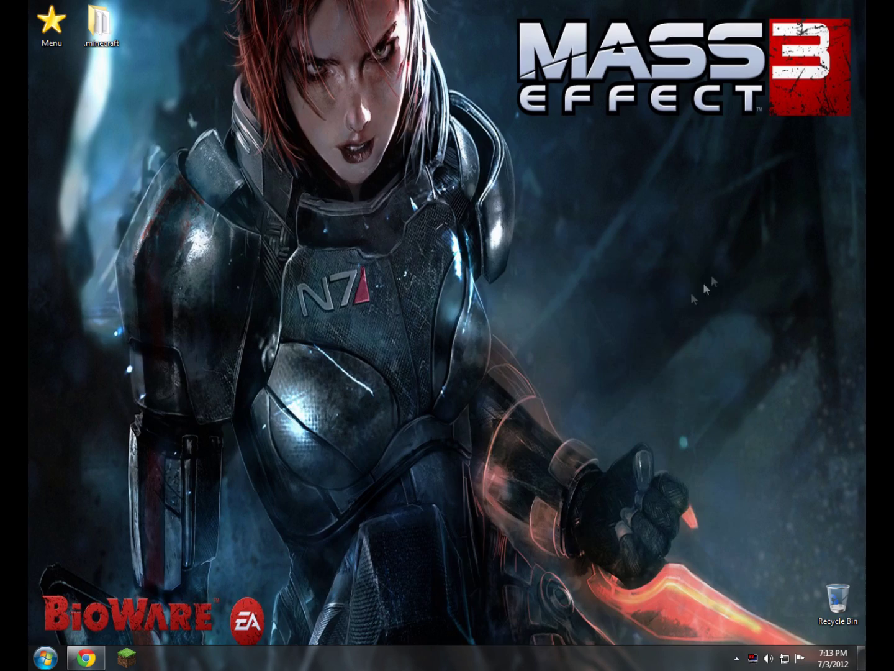
Step: Switch to Chrome and look through the Tropicraft forum thread, including its hidden list of alternate and old downloads
left_click(95, 665)
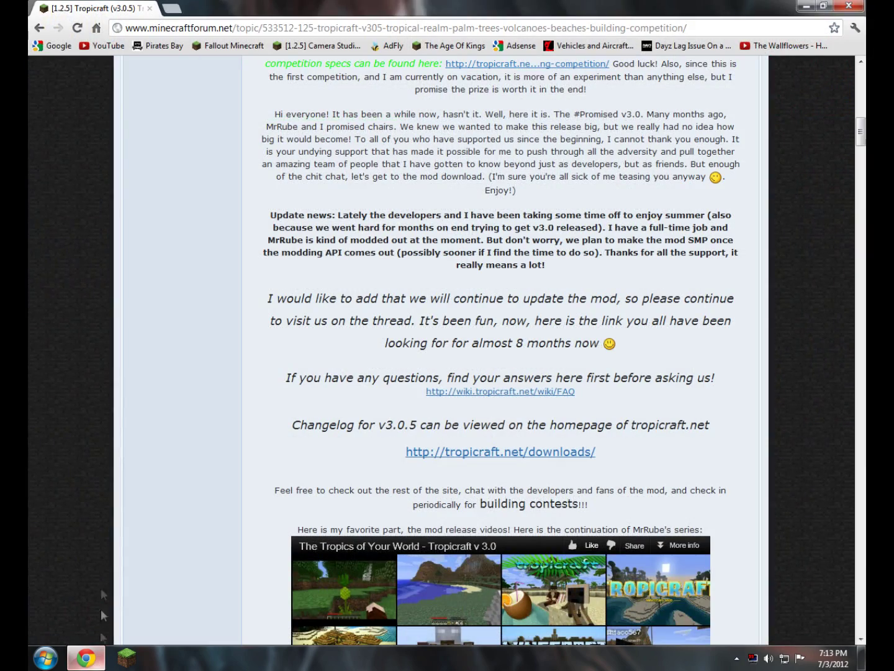
scroll(158, 115, "up", 6)
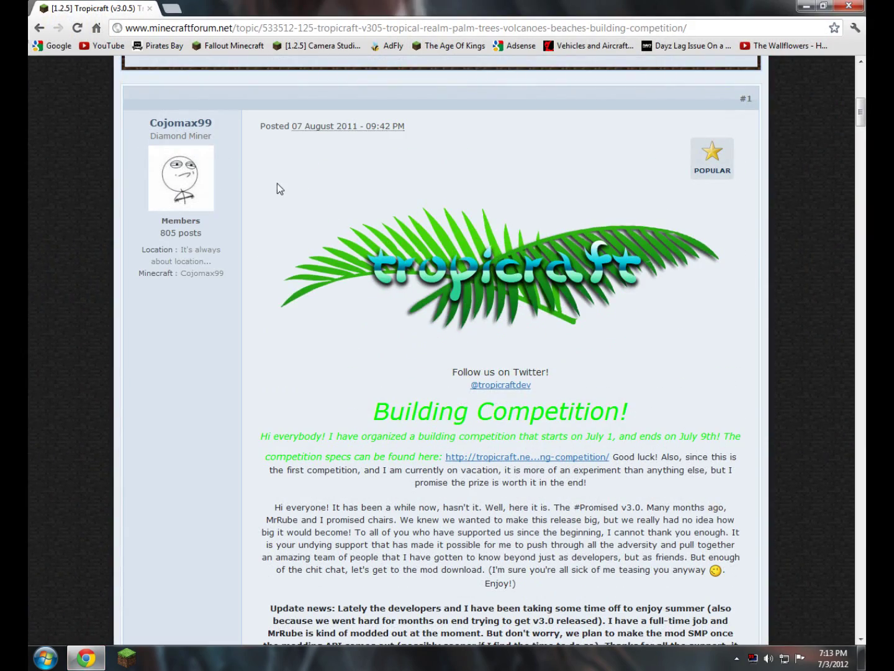
scroll(276, 187, "down", 5)
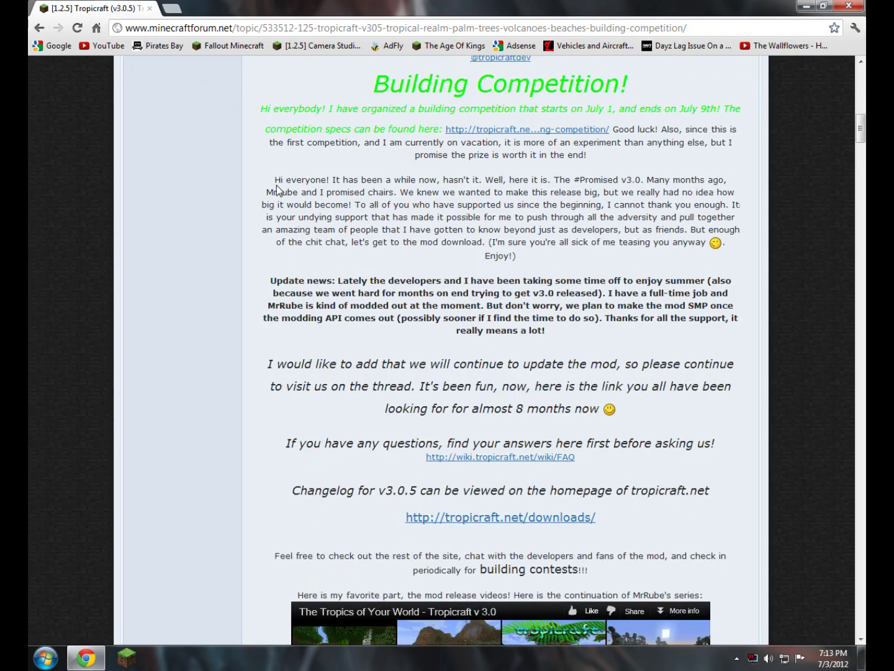
scroll(279, 176, "down", 17)
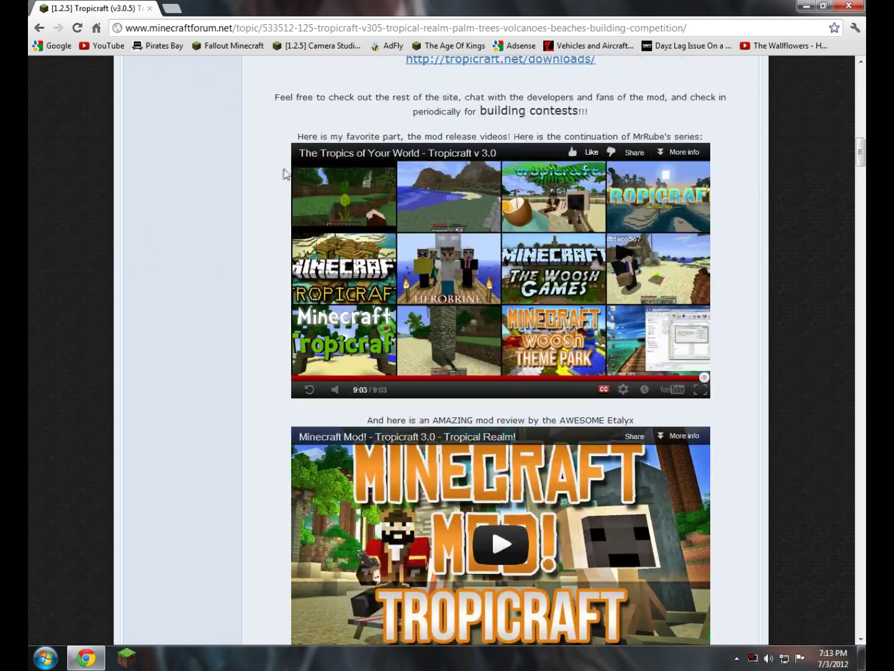
scroll(242, 199, "down", 20)
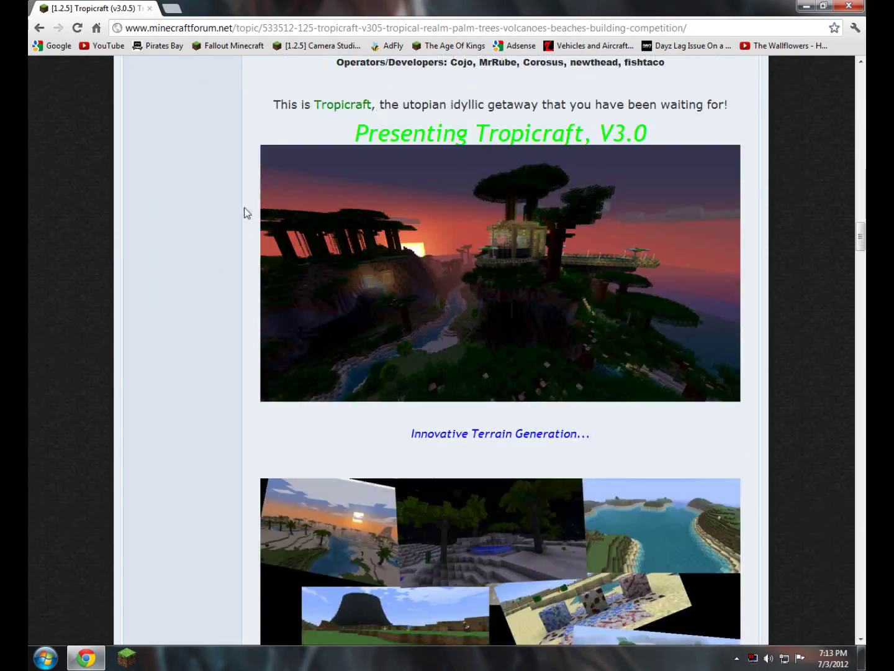
scroll(226, 225, "down", 5)
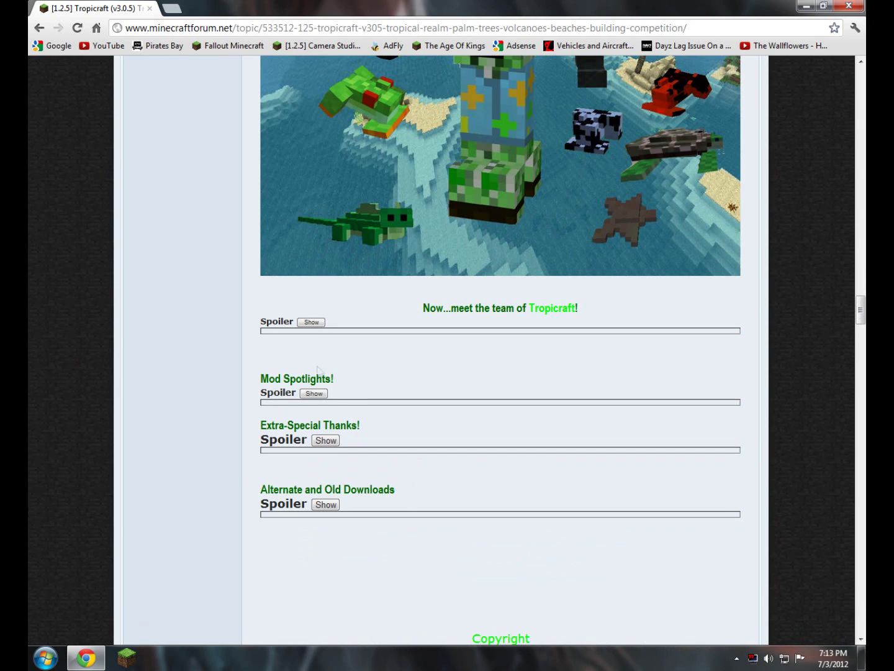
left_click(324, 505)
scroll(335, 372, "down", 2)
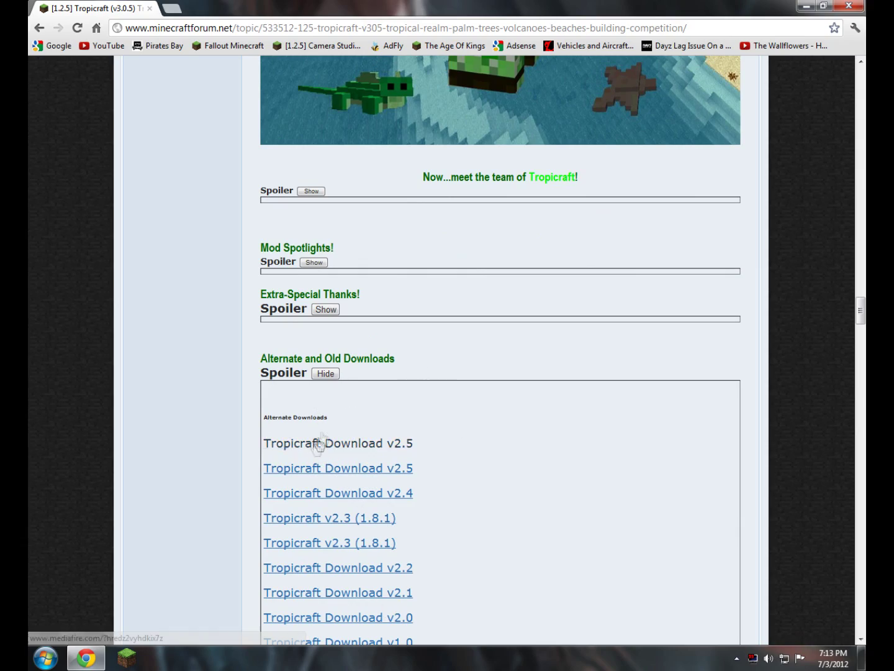
left_click(327, 373)
Step: Open the tropicraft.net downloads page linked in the thread's first post in a new tab
scroll(335, 376, "up", 9)
scroll(455, 351, "up", 20)
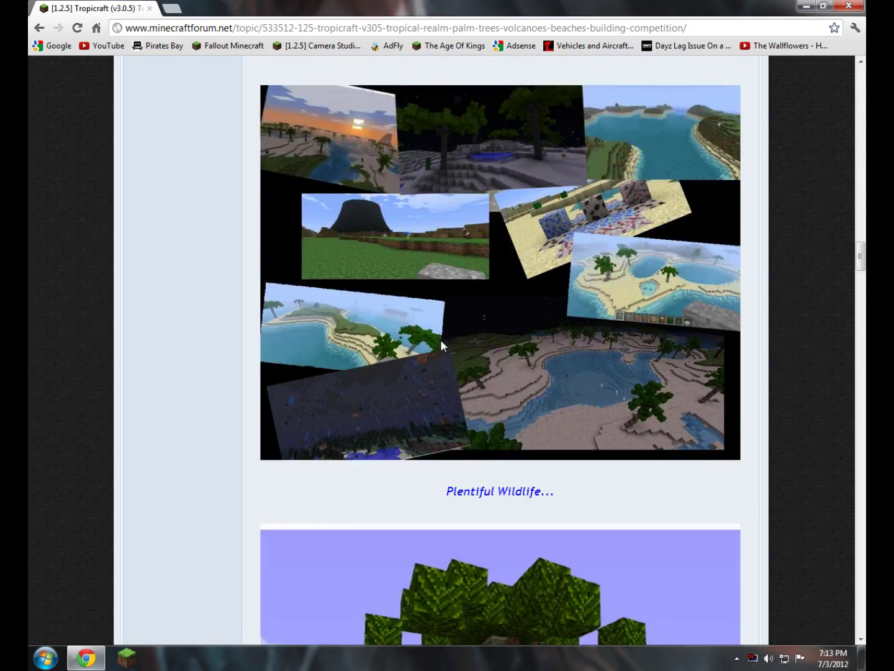
scroll(441, 345, "up", 5)
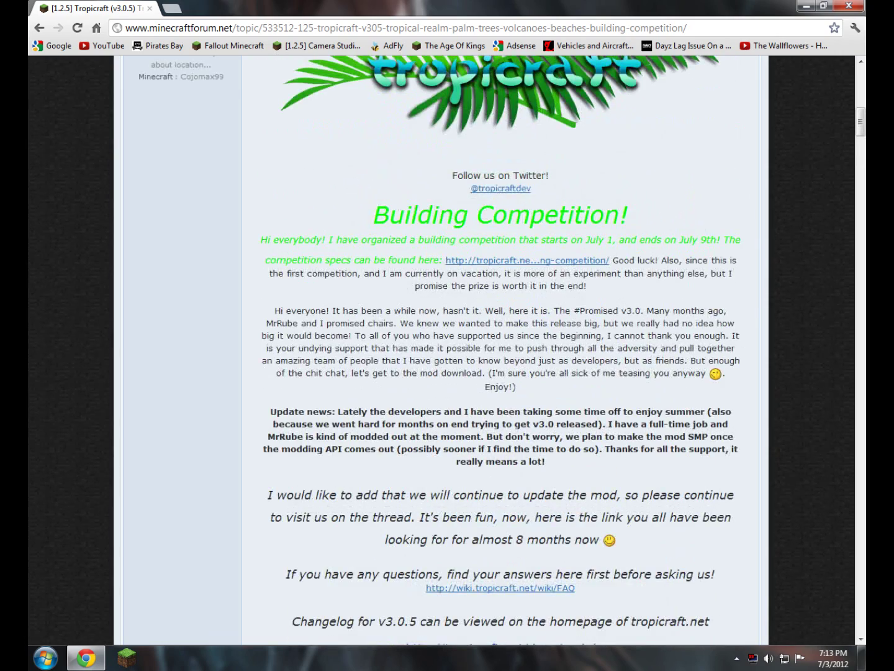
scroll(513, 479, "down", 2)
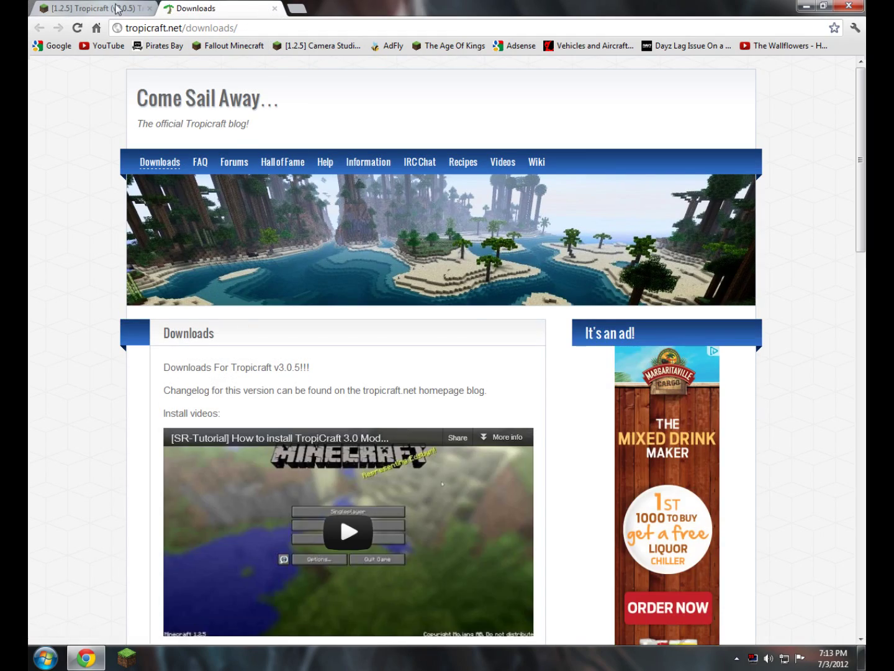
left_click(112, 8)
left_click(211, 9)
Step: Download Tropicraft v3.0.5.zip from MediaFire through the Default version's link and close both download pages
scroll(279, 249, "down", 8)
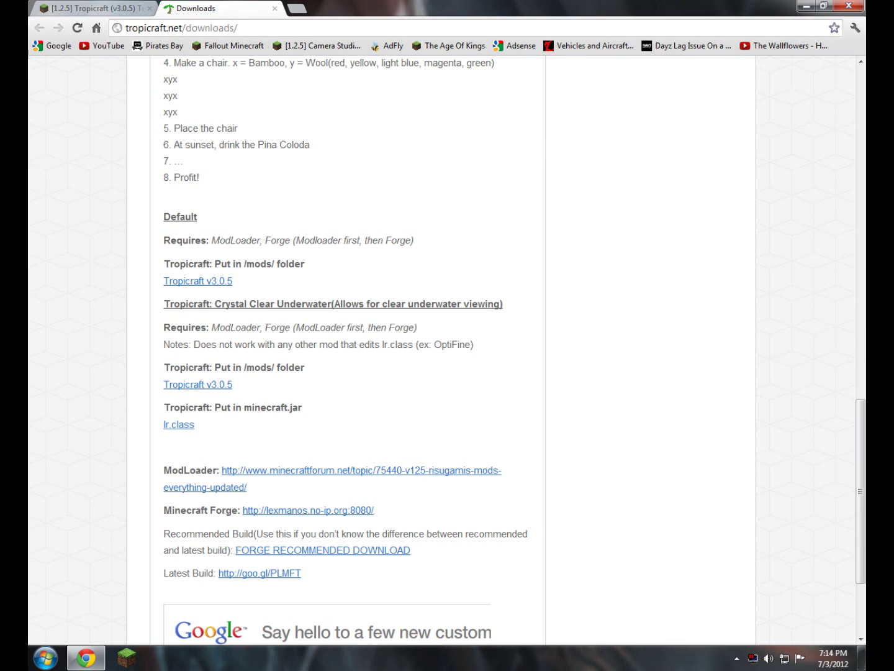
right_click(213, 282)
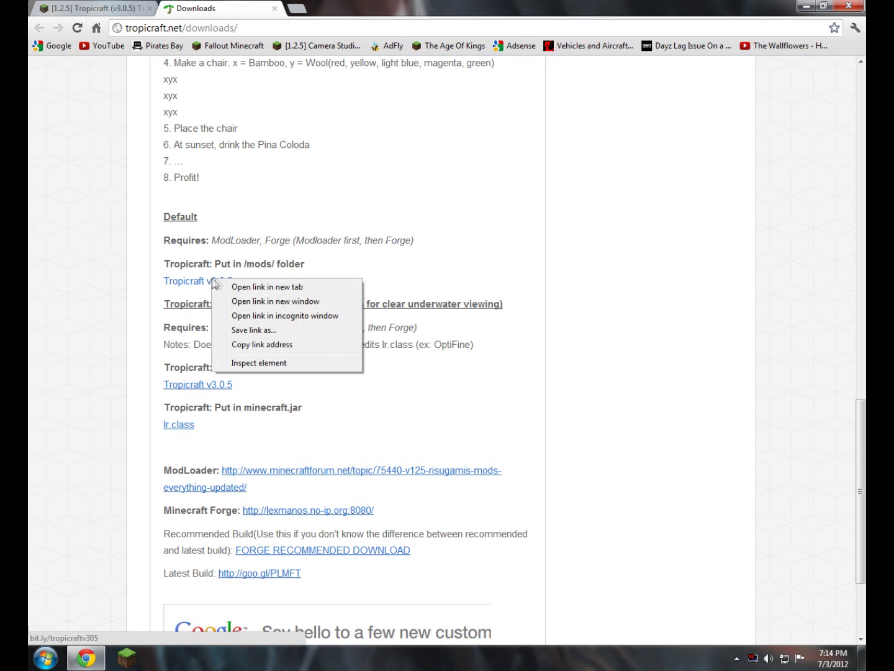
left_click(260, 285)
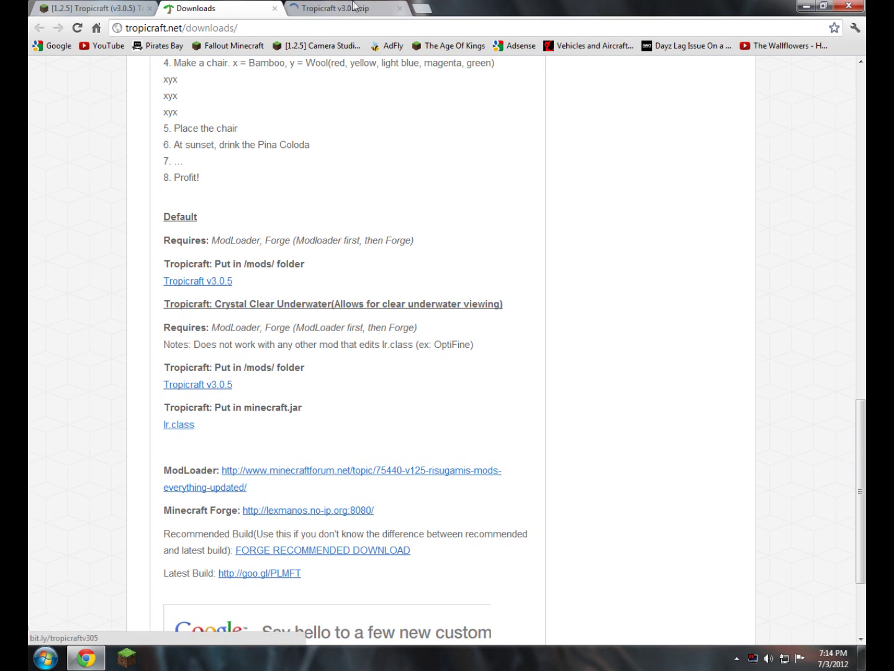
key("ctrl+Tab")
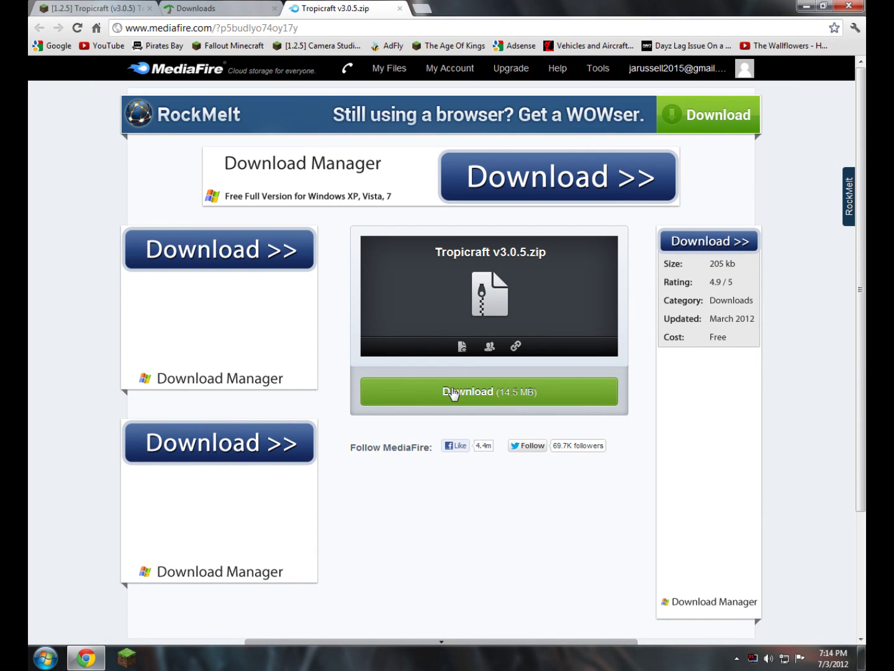
left_click(453, 393)
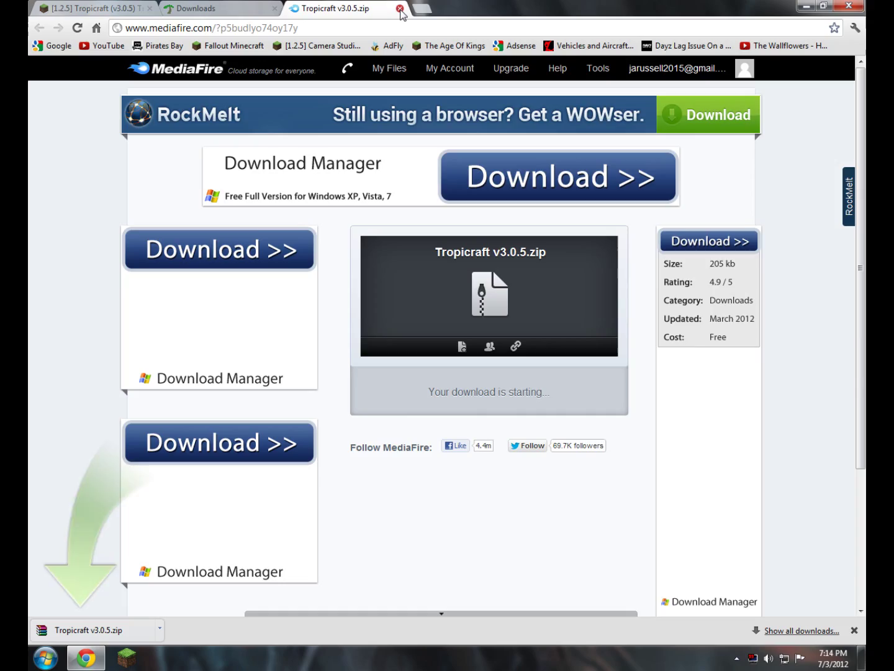
left_click(400, 9)
left_click(276, 9)
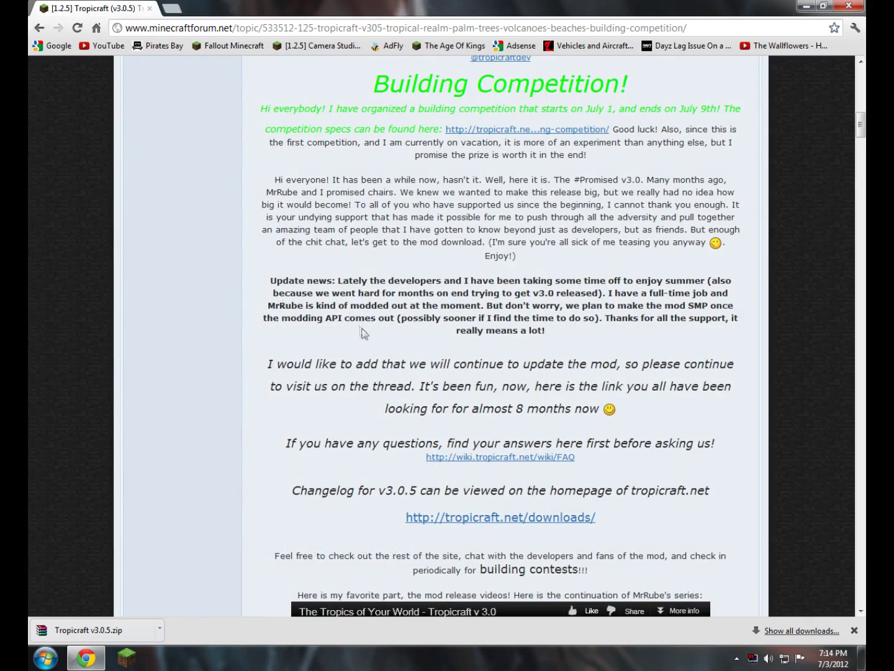
Step: Check the installation instructions in the Tropicraft thread and search Google in a new tab for "minecraft modloader"
scroll(93, 286, "down", 20)
scroll(337, 279, "down", 4)
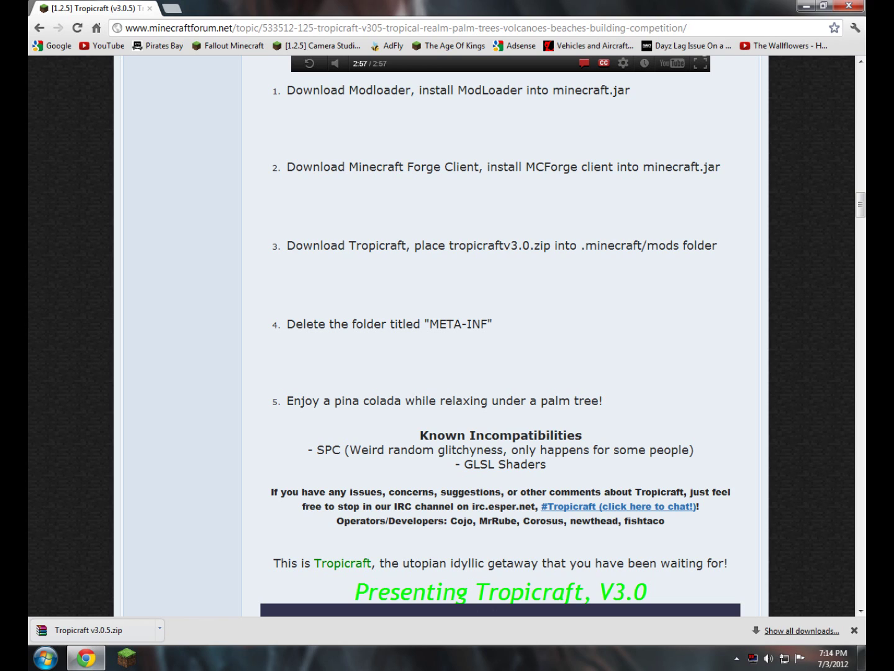
left_click(168, 10)
left_click(59, 47)
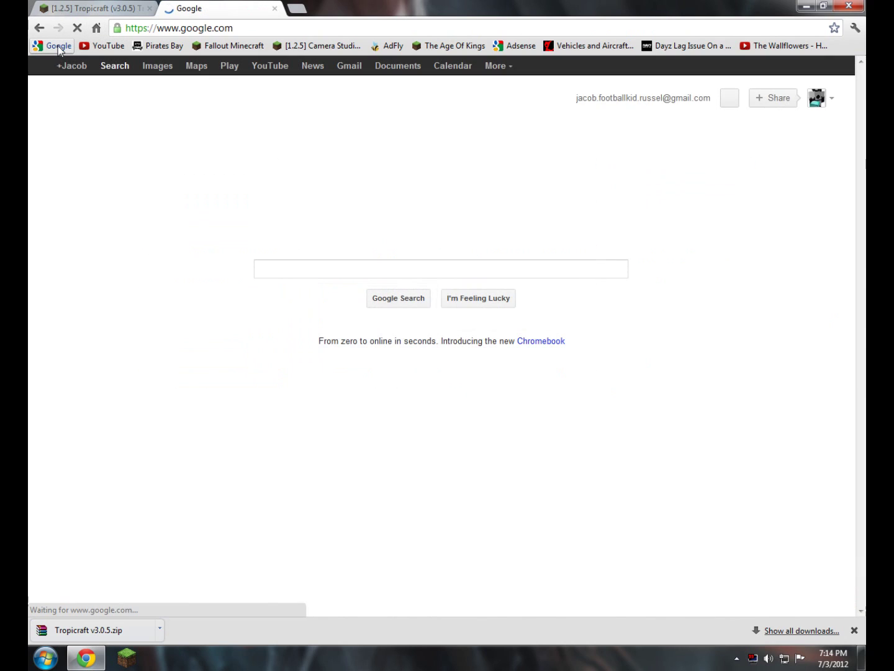
type("min")
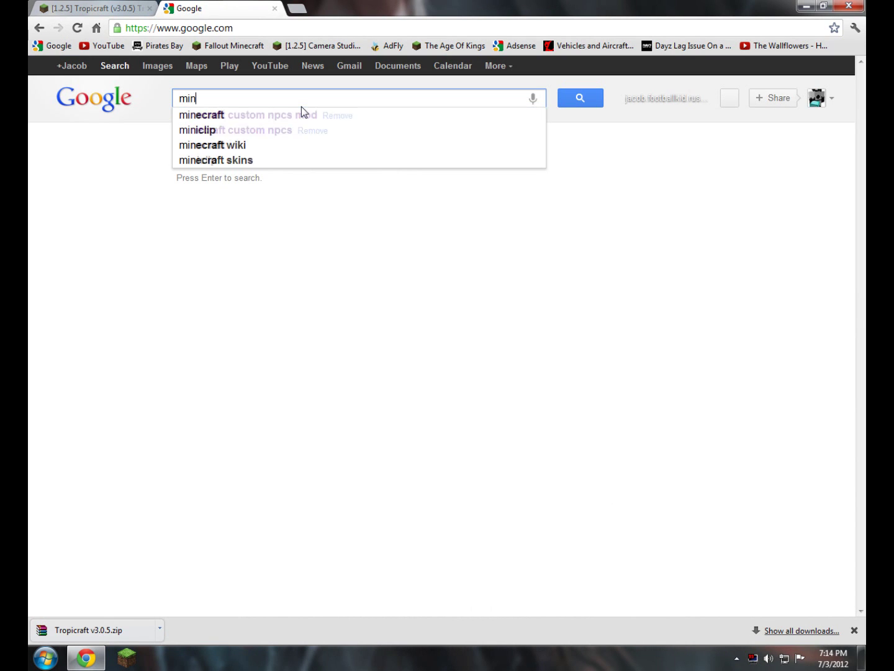
type("ecraft mod")
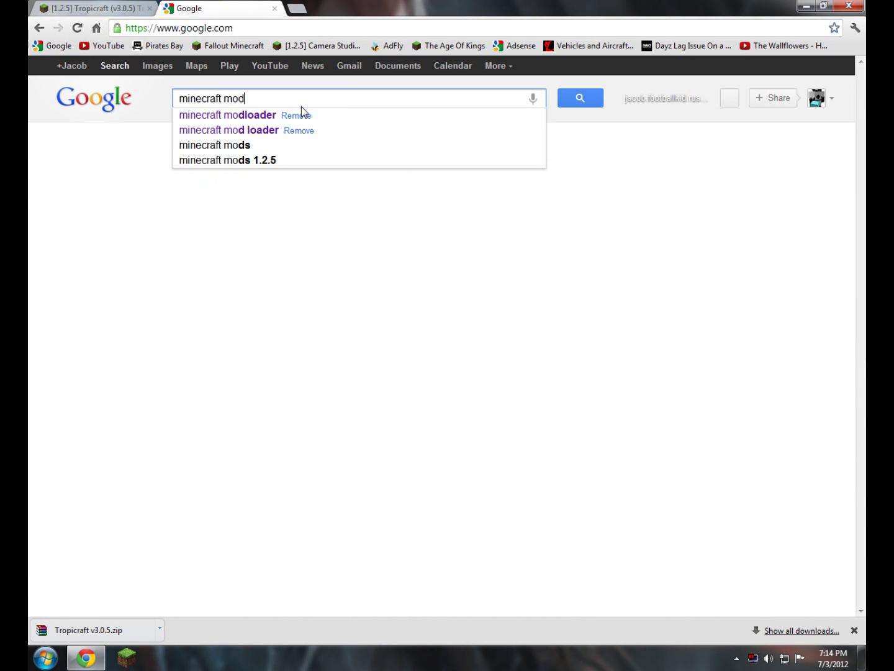
type("loader")
key("Return")
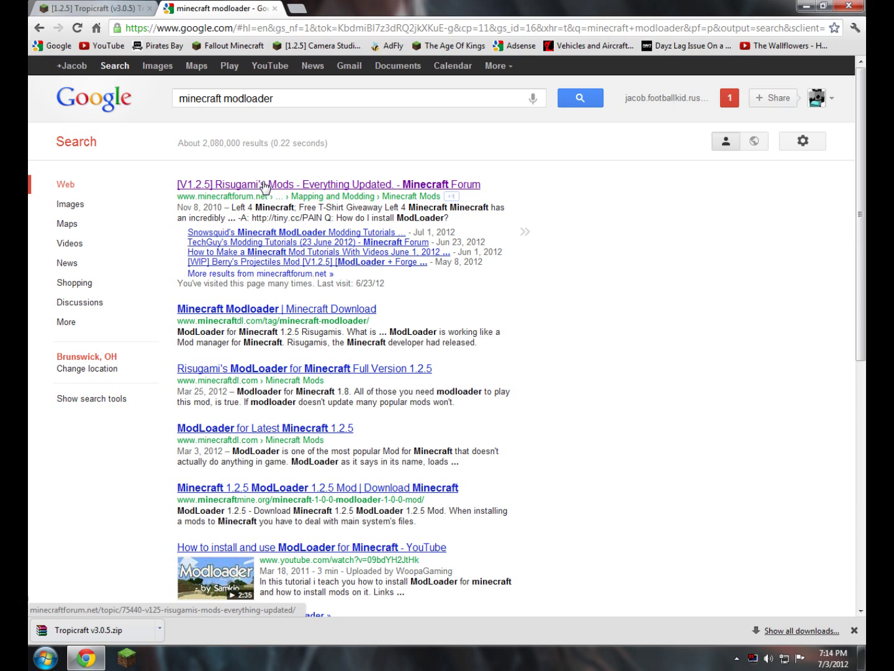
Step: Open Risugami's Mods forum topic and download ModLoader 1.2.5 through its Adfly link, skipping the ad
left_click(264, 185)
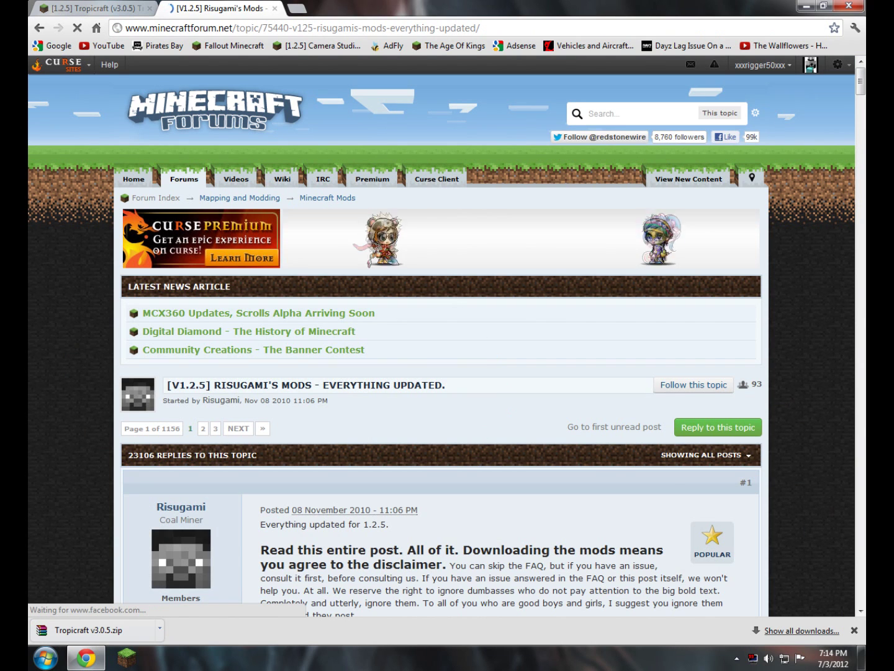
scroll(447, 335, "down", 15)
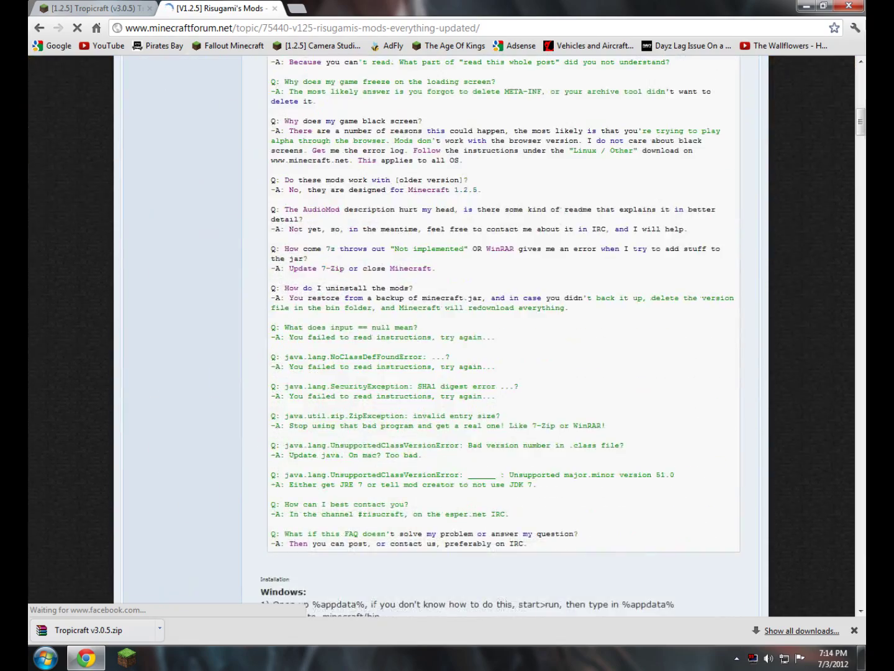
scroll(339, 385, "down", 10)
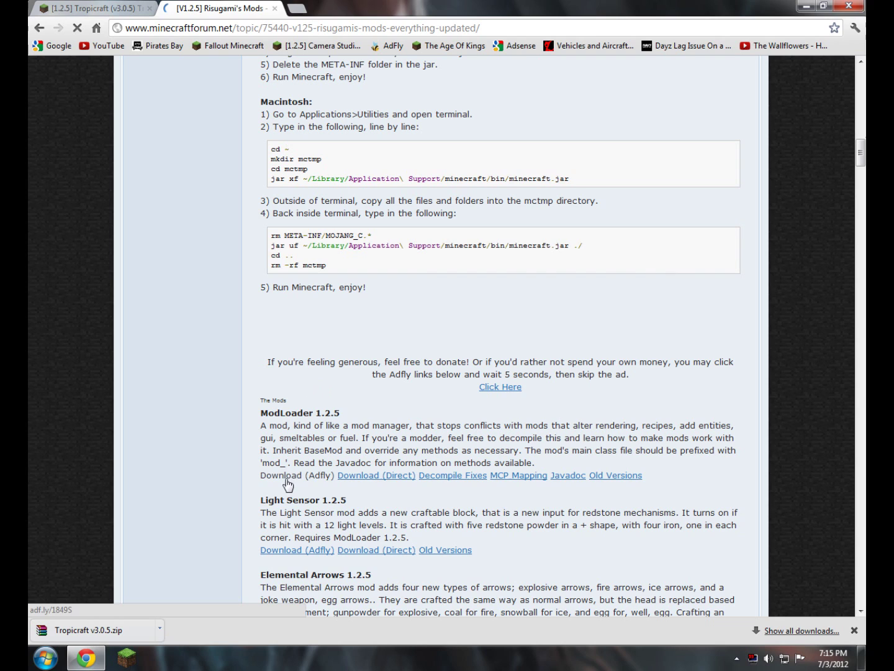
left_click(318, 477)
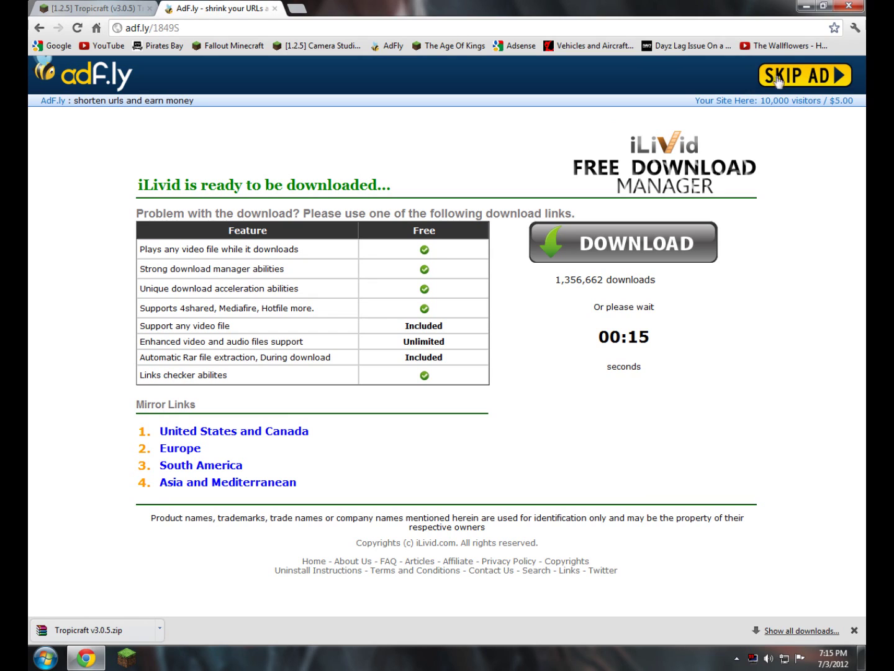
left_click(774, 78)
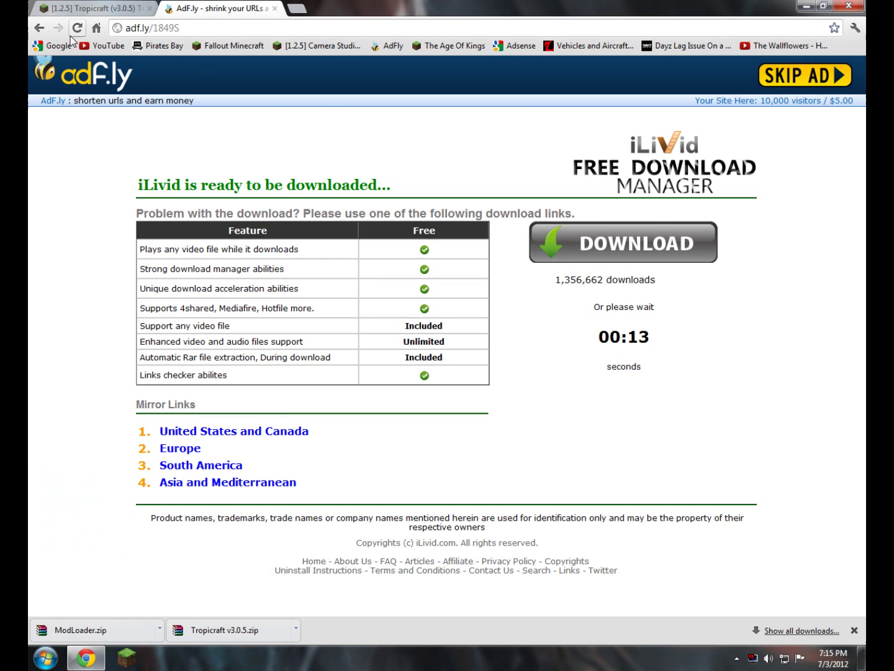
Step: Replace the ad page with Google, check the Tropicraft thread's requirements, and search Google for the Minecraft Forge client
left_click(70, 45)
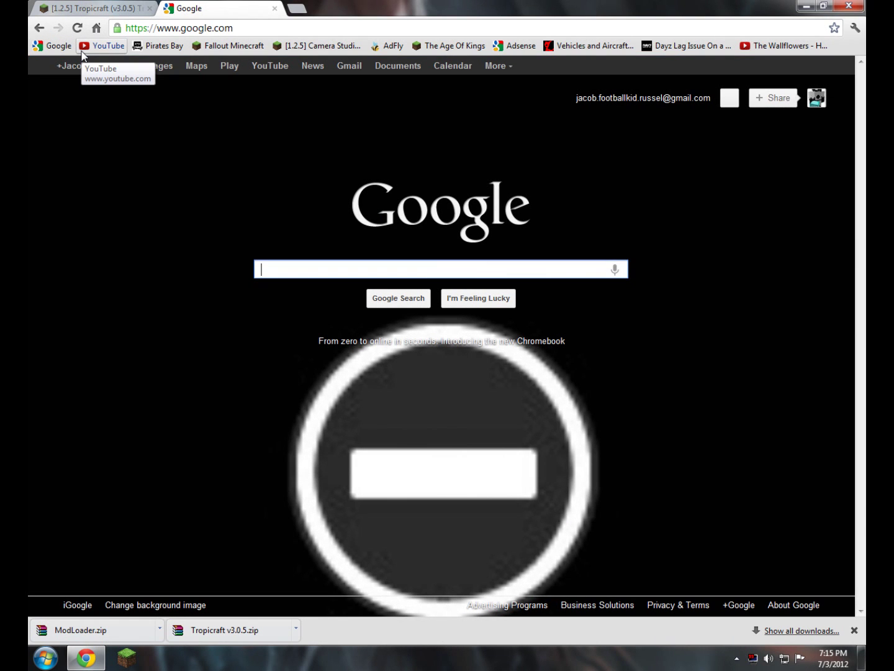
left_click(92, 8)
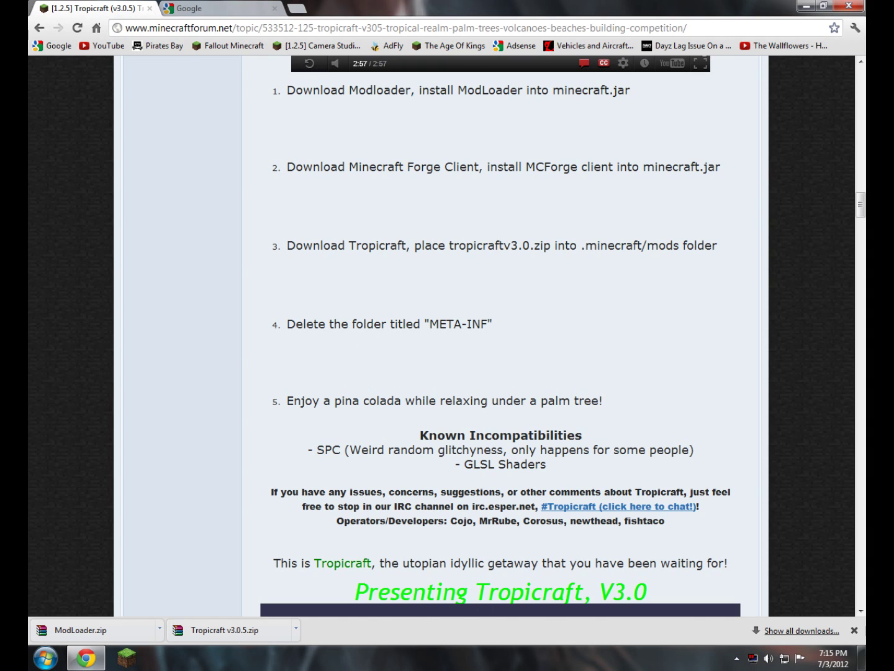
left_click(180, 9)
type("m")
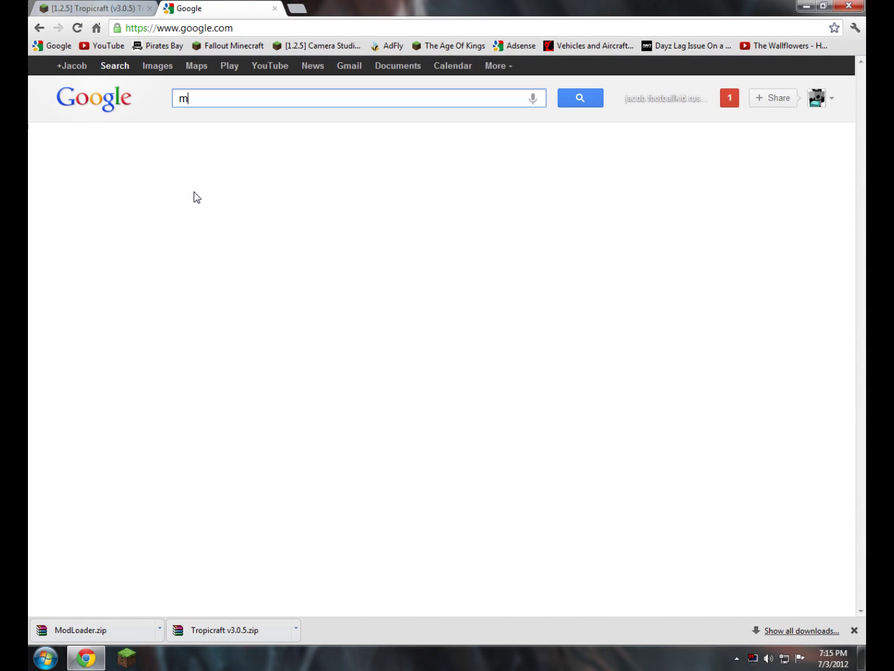
type("inecraft forge clienyt")
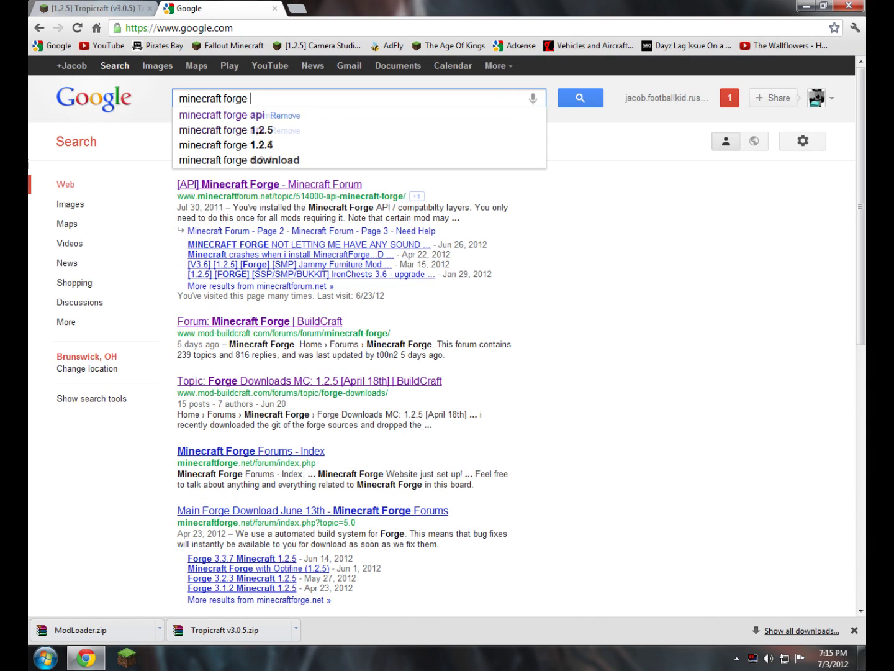
key("Return")
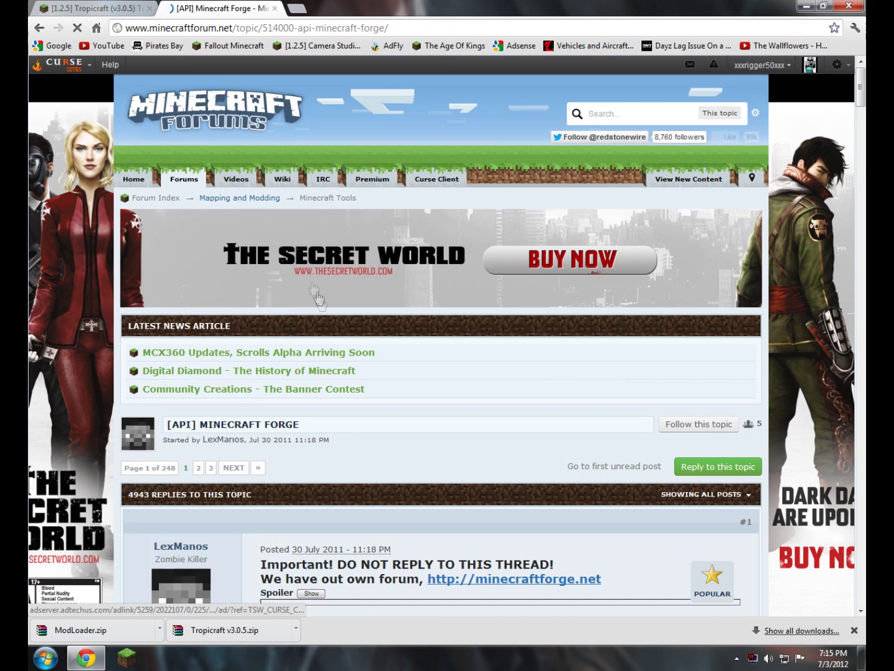
Step: Follow the Minecraft Forge forum topic to minecraftforge.net and open "Main Forge Download June 13th" in the Releases board
scroll(574, 594, "down", 2)
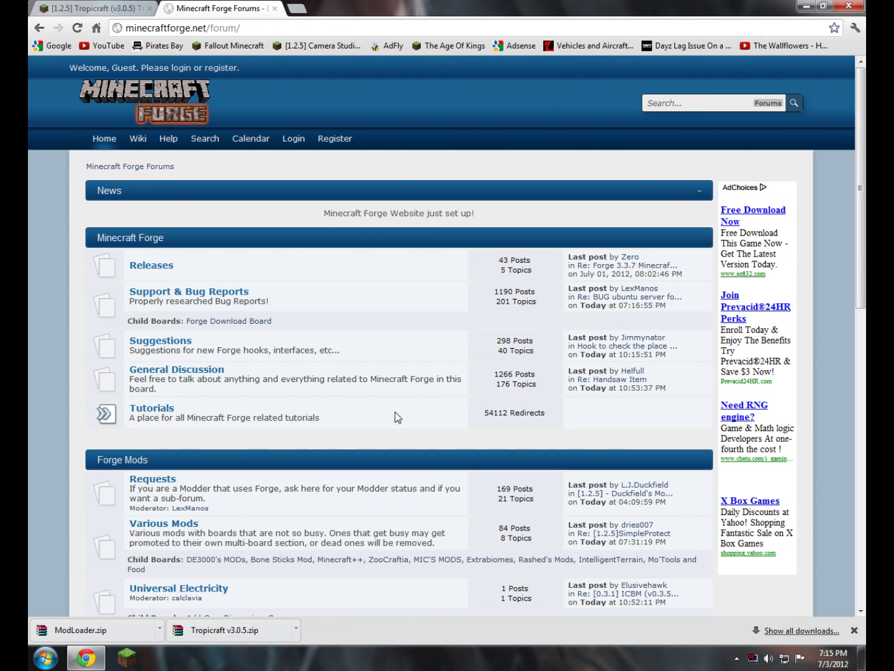
left_click(165, 267)
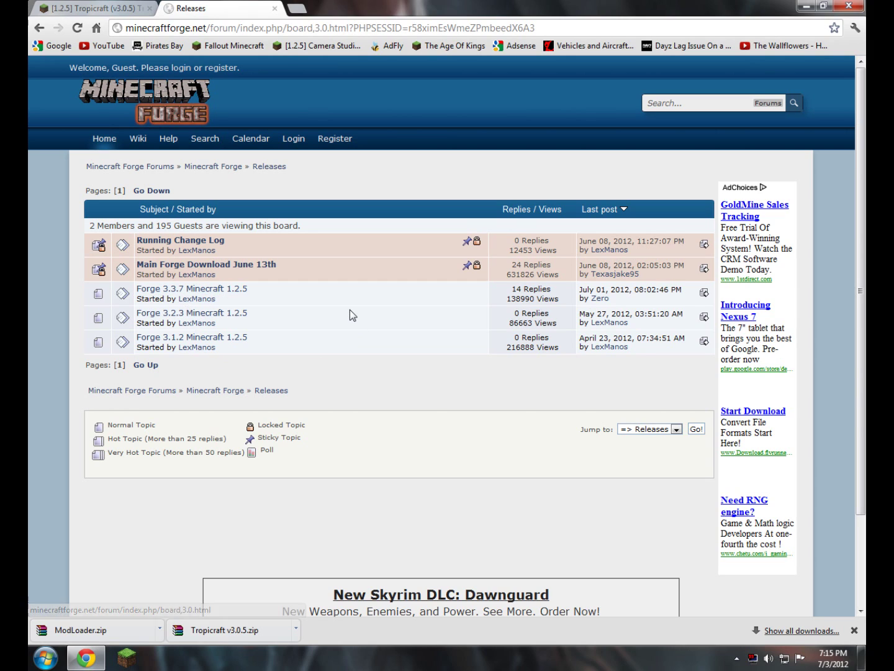
left_click(205, 269)
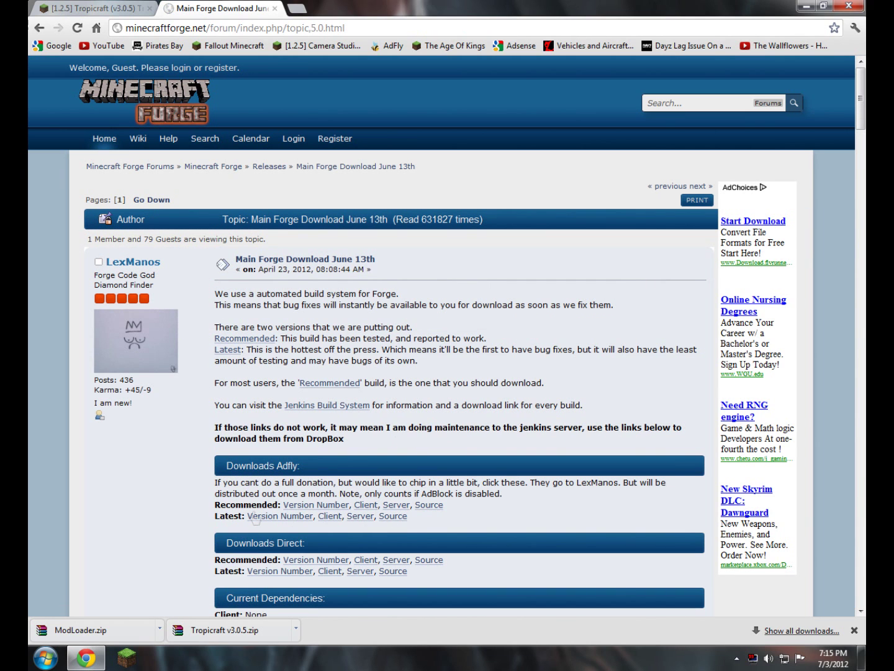
Step: Download minecraftforge-client-3.3.8.152.zip through the Forge download topic and close both download pages
scroll(336, 484, "down", 1)
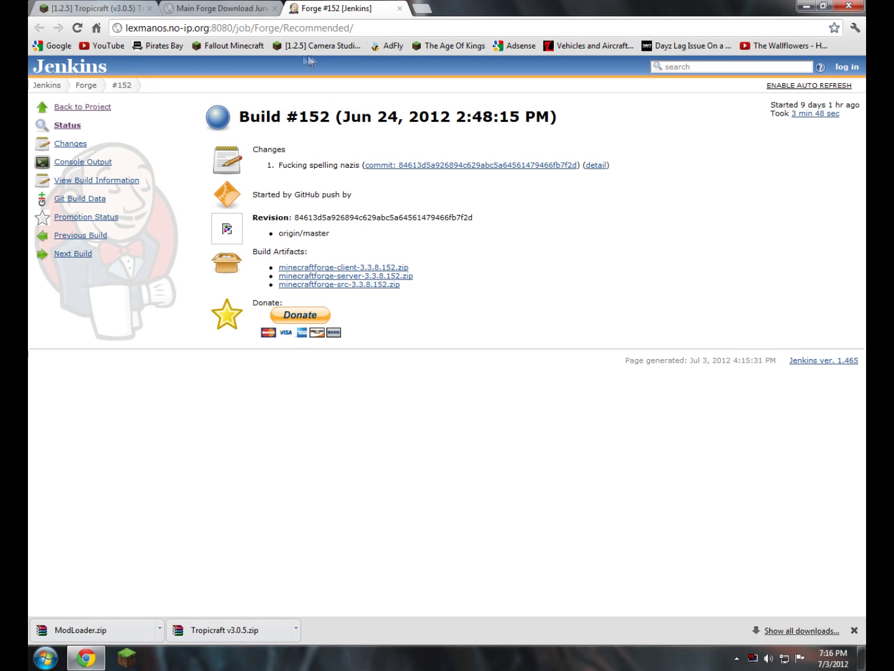
left_click(225, 7)
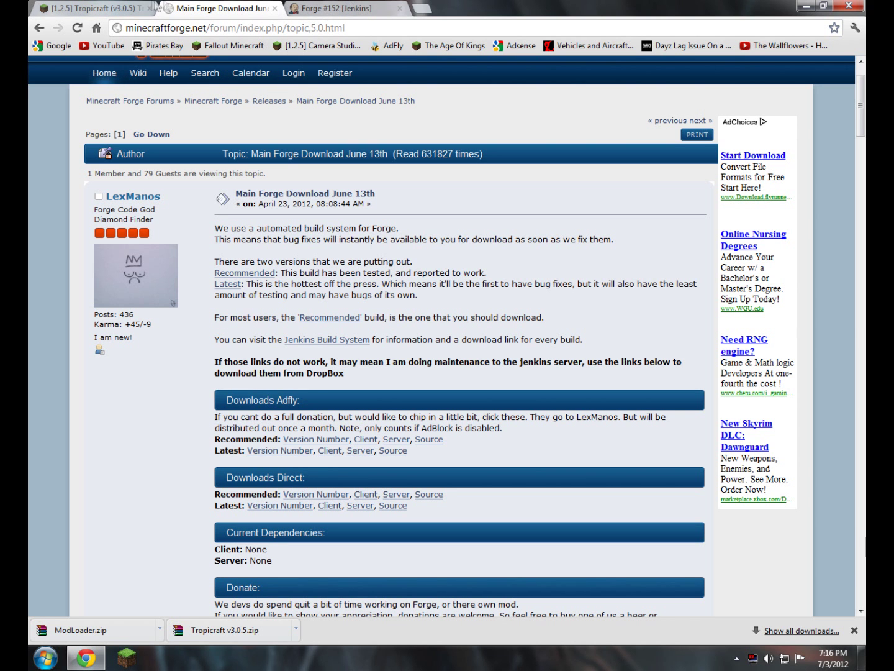
left_click(373, 7)
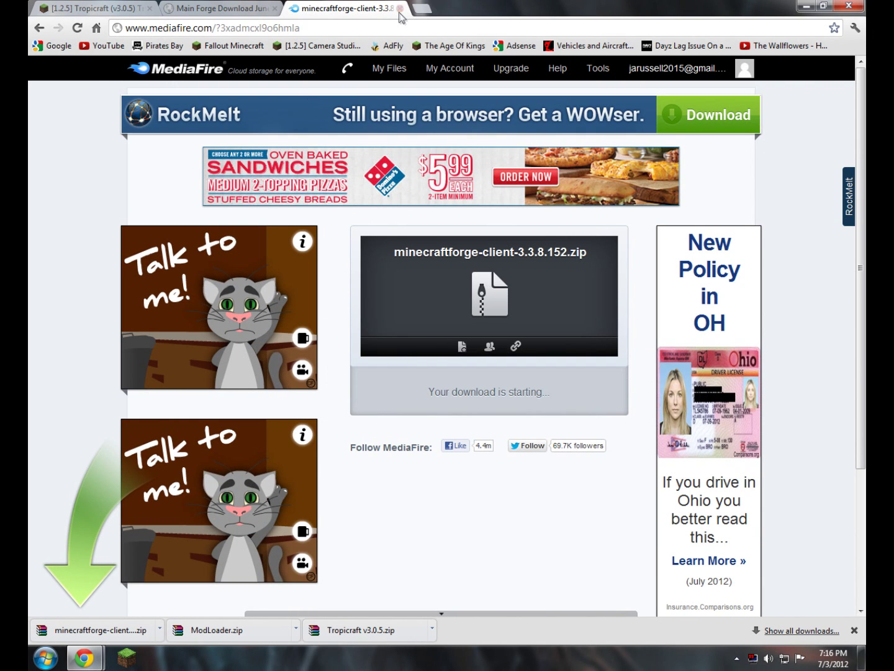
left_click(400, 8)
left_click(274, 9)
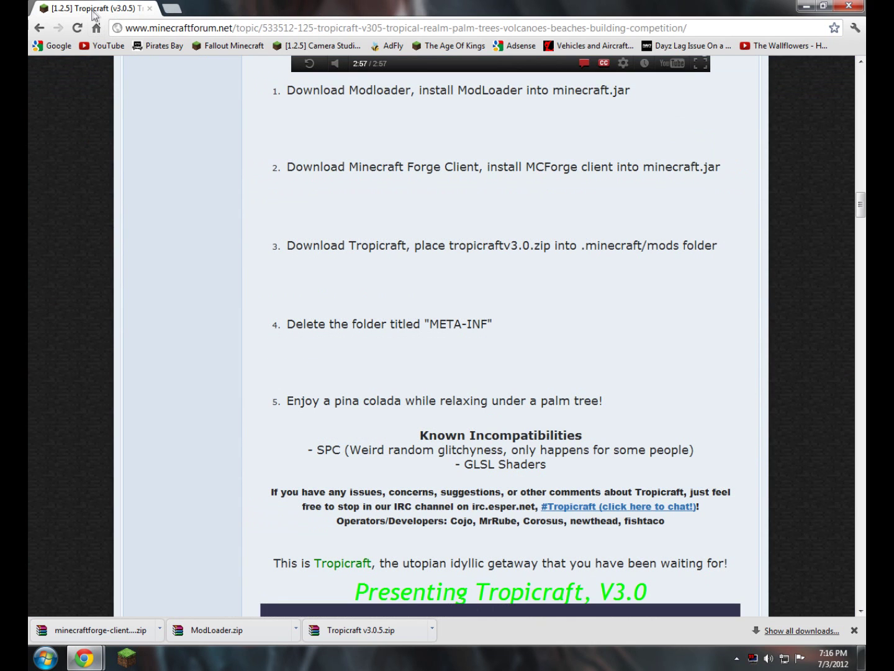
Step: Close the QuiBids pop-up window and review the numbered installation instructions in the Tropicraft thread
mouse_move(91, 664)
left_click(243, 606)
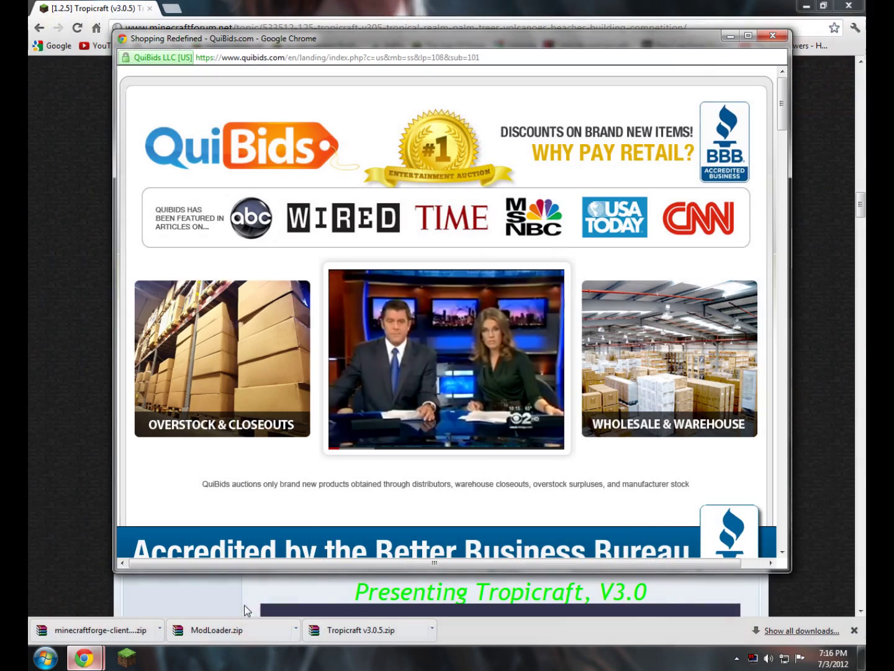
left_click(772, 36)
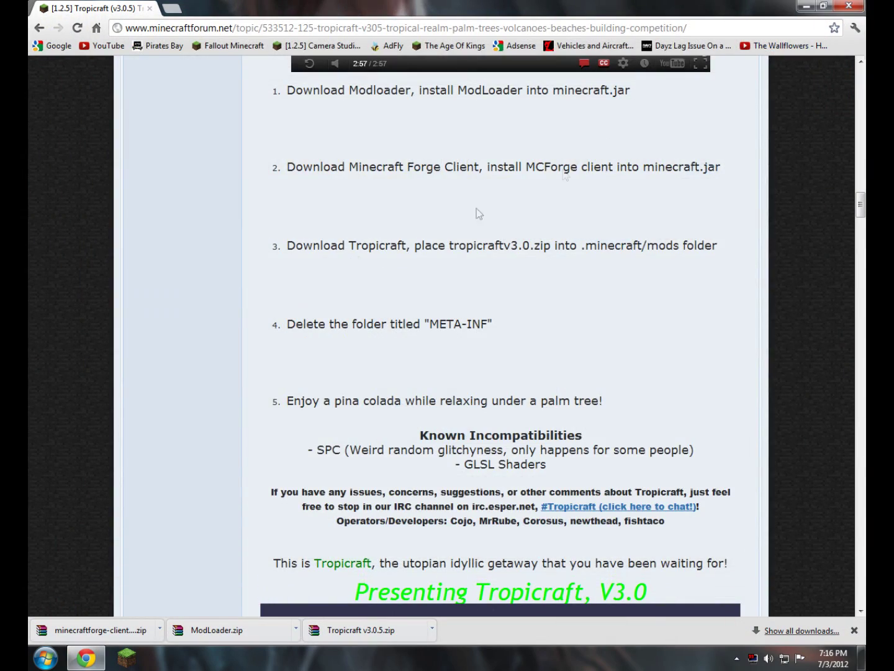
scroll(233, 305, "down", 3)
scroll(223, 299, "up", 7)
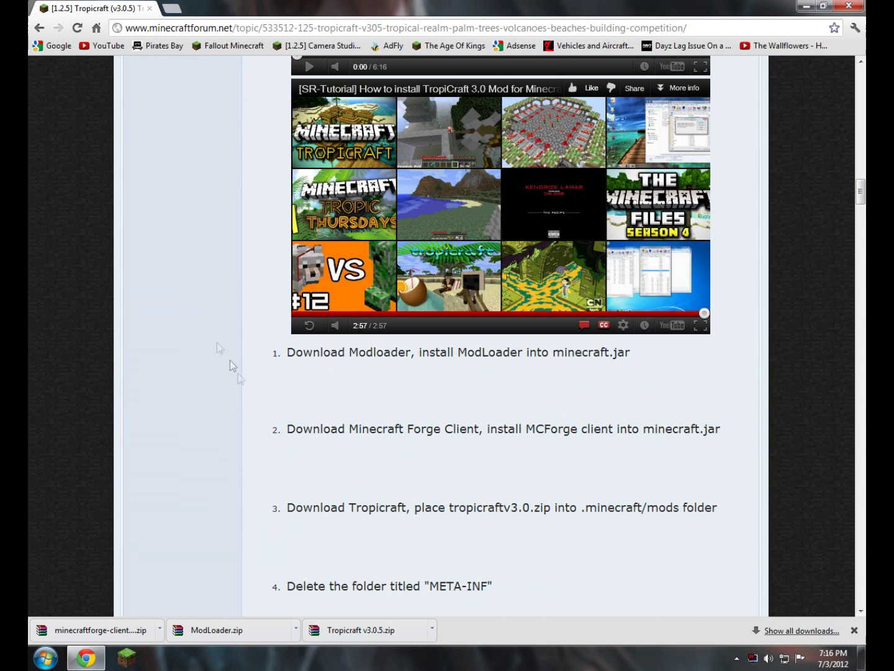
scroll(198, 353, "down", 3)
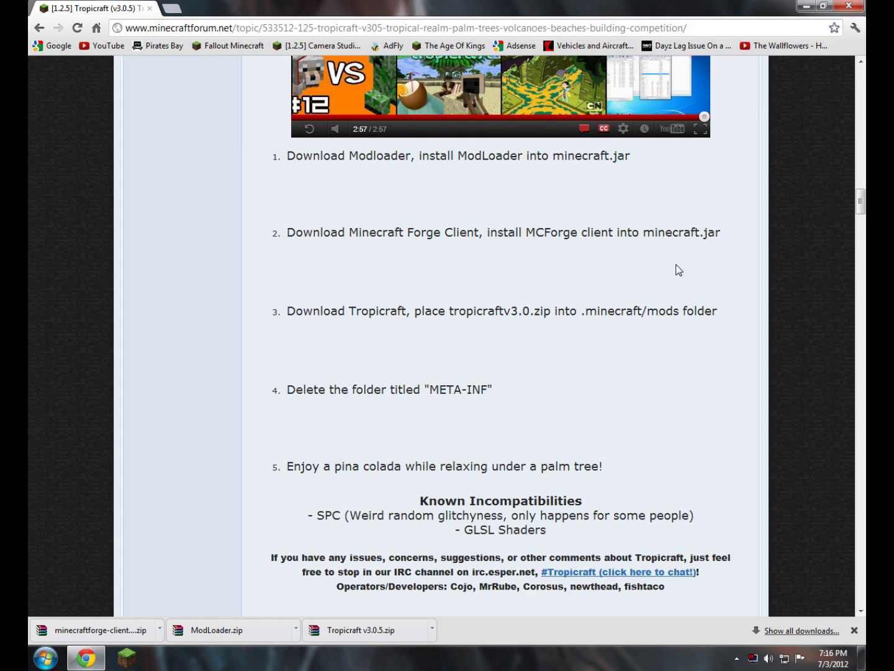
Step: Minimize the browser and open the Downloads folder in Windows Explorer
left_click(820, 6)
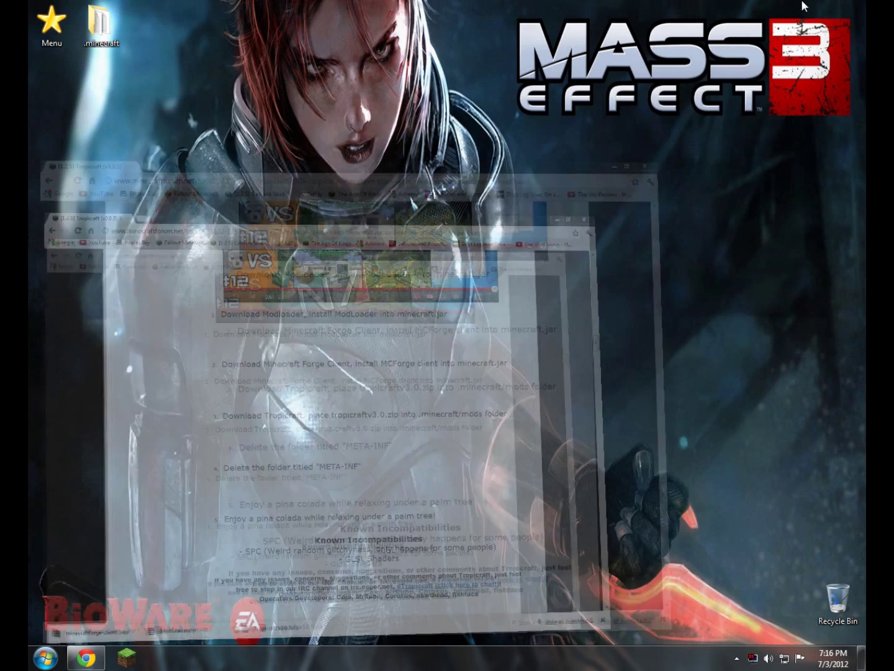
key("super")
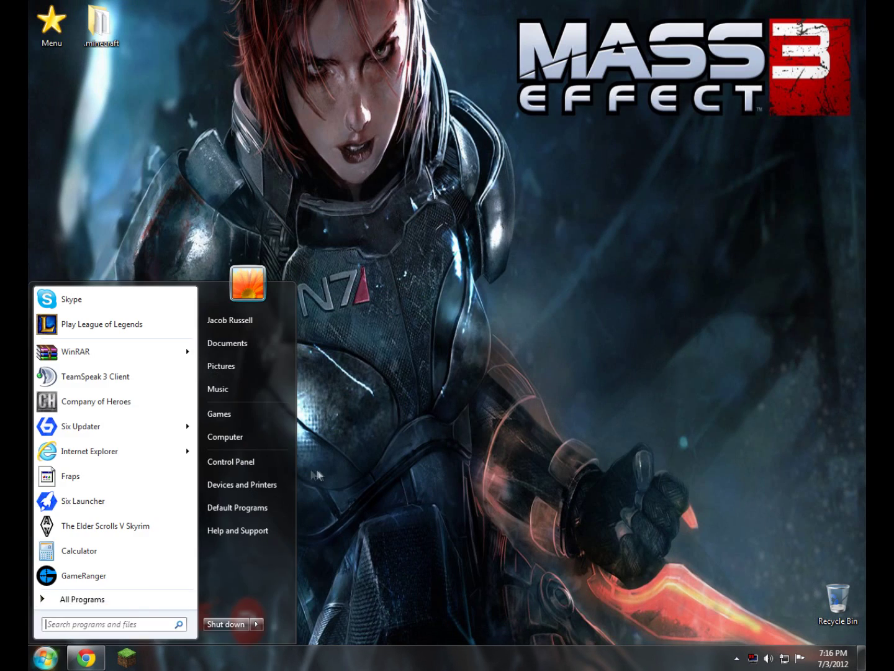
left_click(239, 433)
left_click(370, 335)
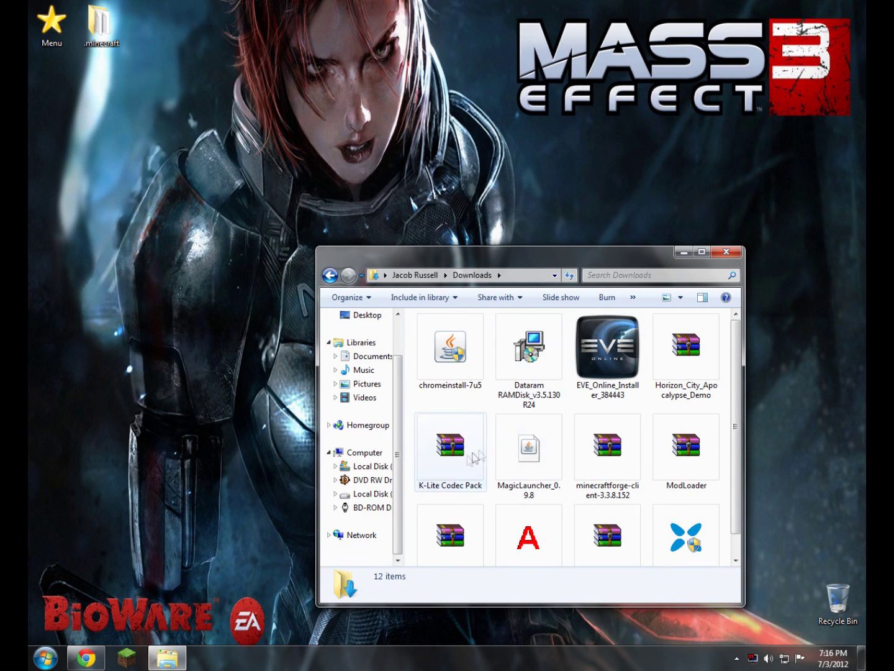
Step: Move the Tropicraft v3.0.5, ModLoader and minecraftforge-client-3.3.8.152 archives to the desktop, close Downloads, and group the archives together
left_click(451, 456)
scroll(573, 431, "down", 1)
left_click_drag(626, 518, 264, 413)
left_click(695, 441)
left_click_drag(695, 440, 258, 427)
left_click(628, 472)
left_click_drag(627, 473, 261, 310)
left_click_drag(293, 224, 224, 463)
left_click(725, 251)
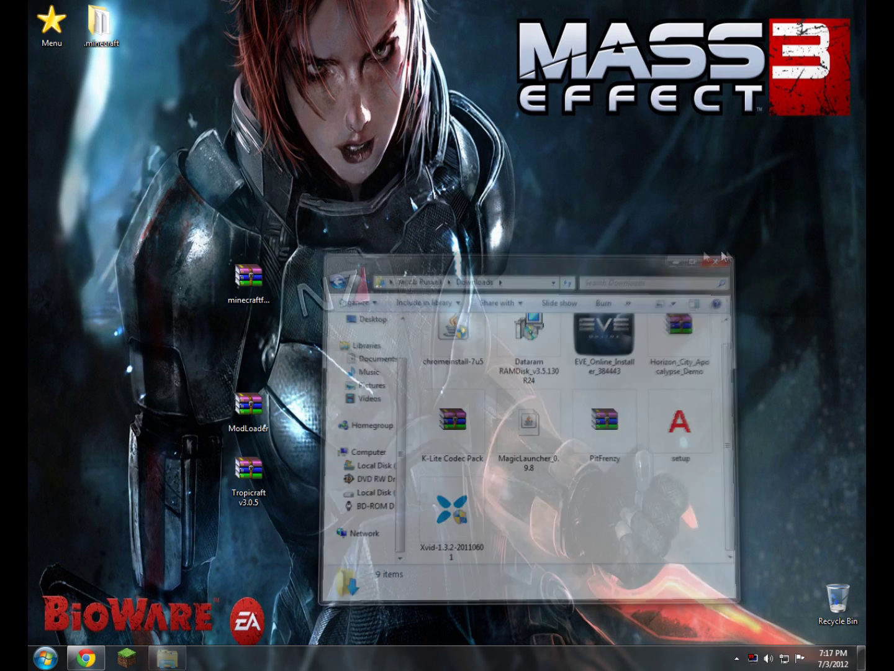
left_click_drag(329, 250, 311, 300)
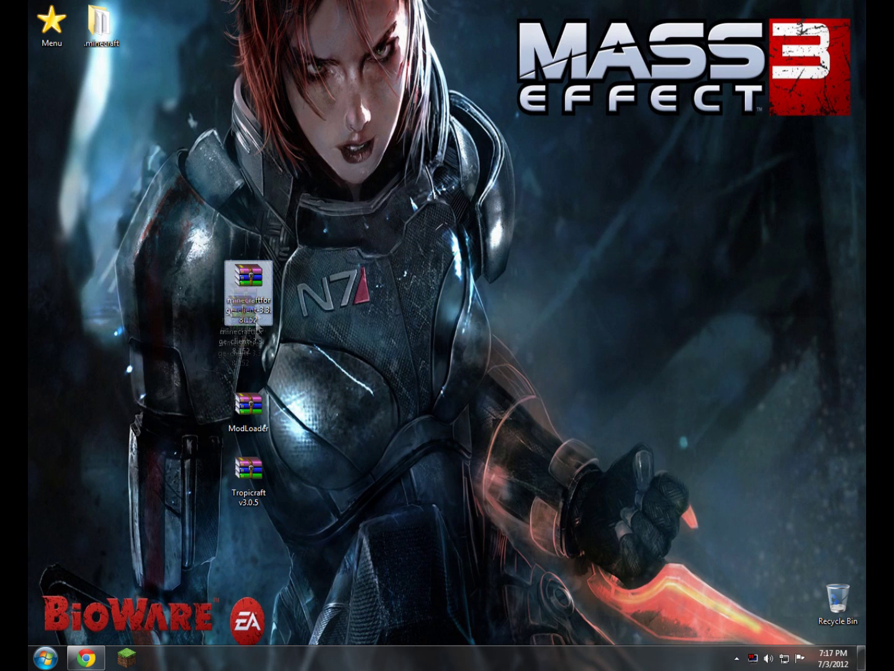
Step: Open the Roaming folder using %appdata% and go into the .minecraft folder
left_click(46, 657)
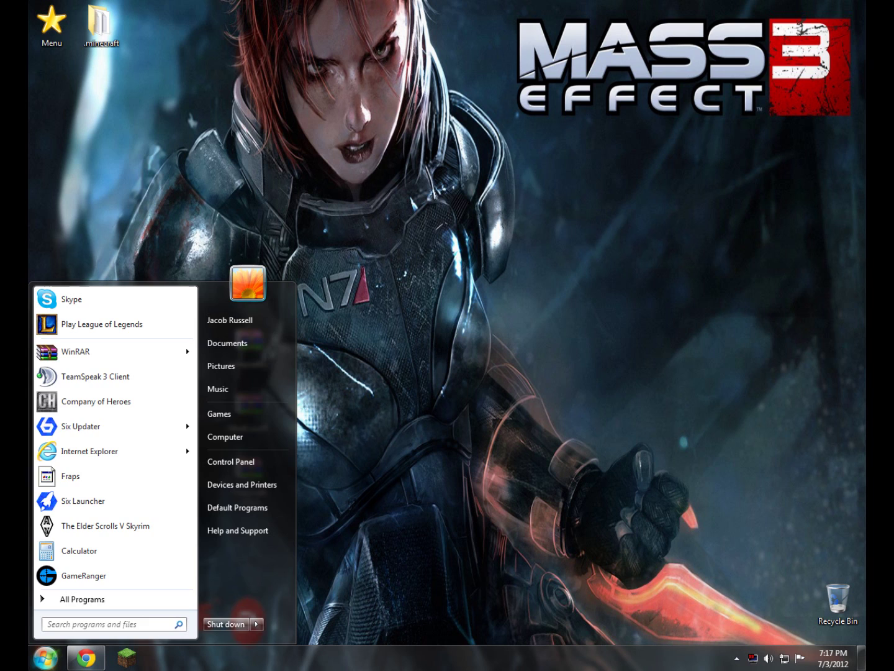
type("%appdata%")
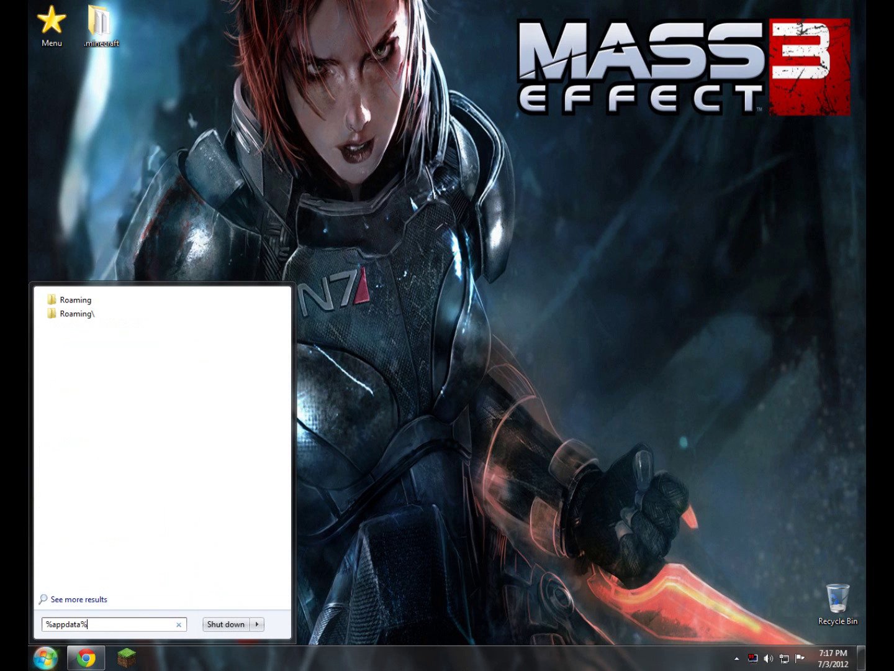
key("Return")
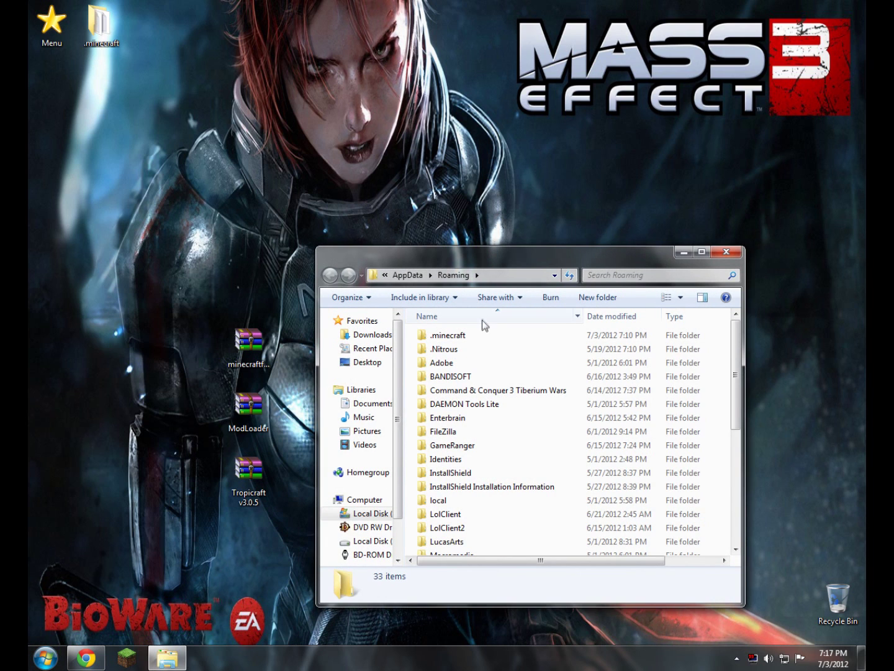
double_click(479, 335)
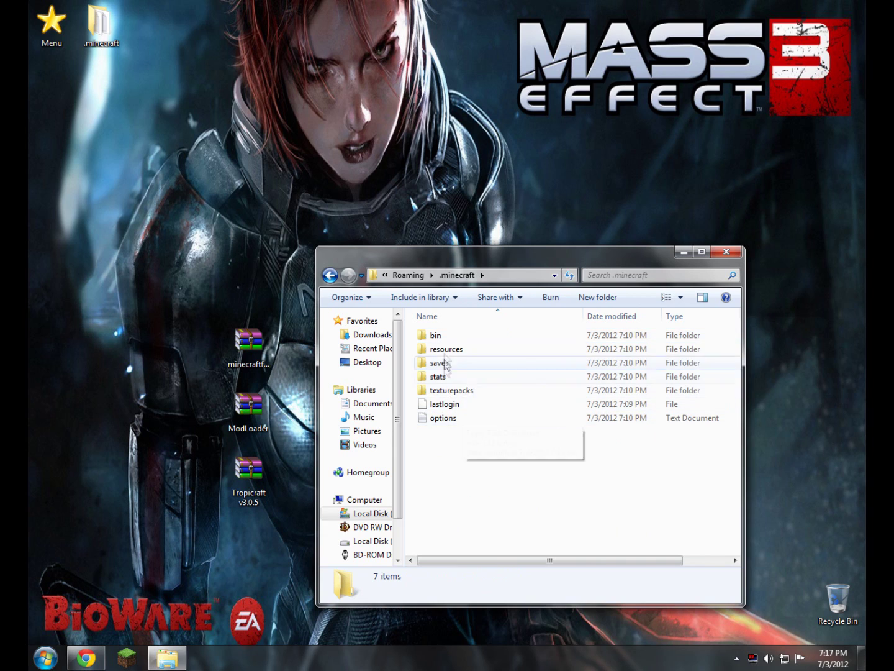
Step: Create a new folder named "mods" inside the .minecraft folder
right_click(468, 487)
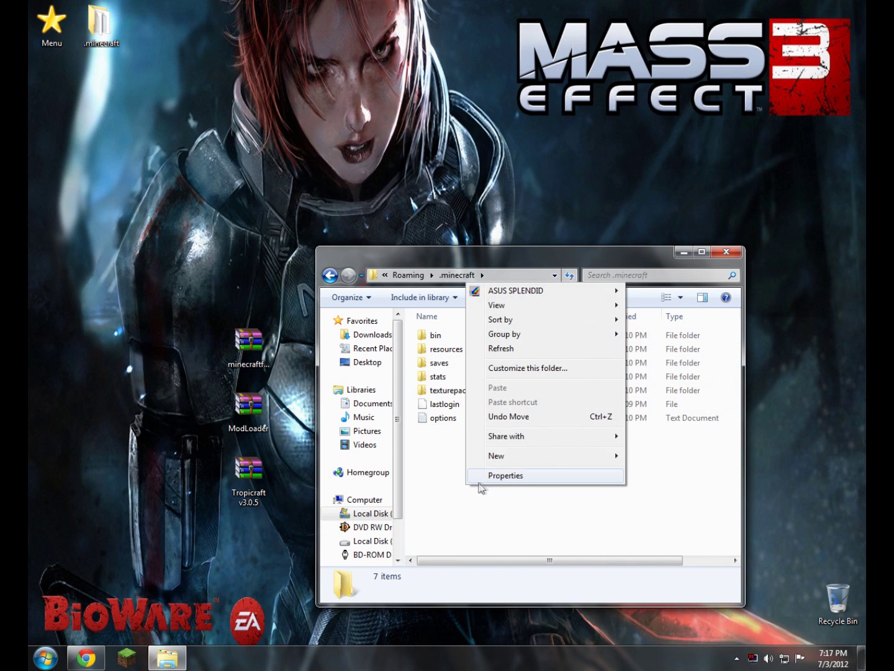
mouse_move(496, 457)
left_click(656, 457)
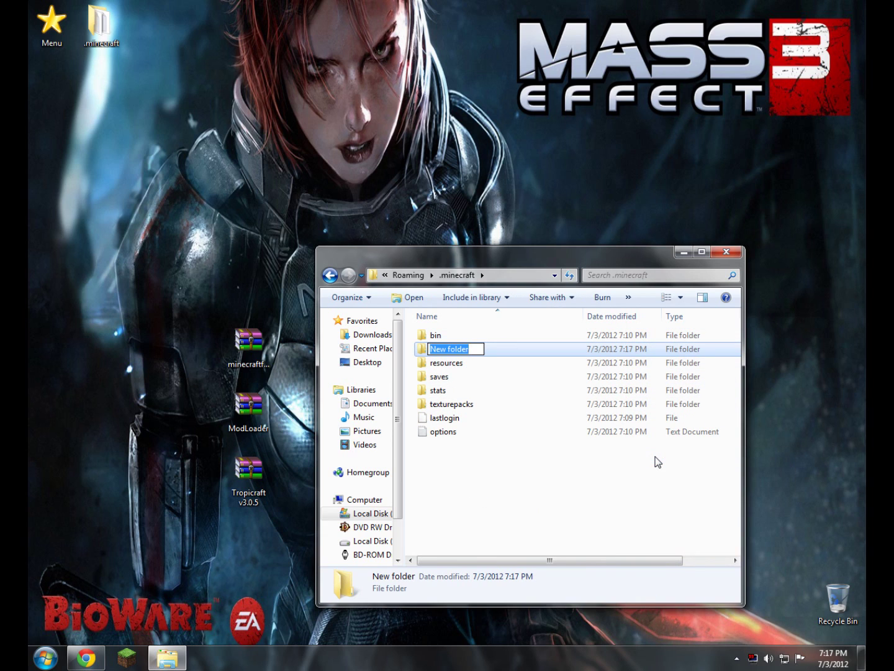
type("mods")
key("Return")
Step: Look inside the Tropicraft v3.0.5 archive, close it, and move the archive from the desktop into the mods folder
double_click(249, 475)
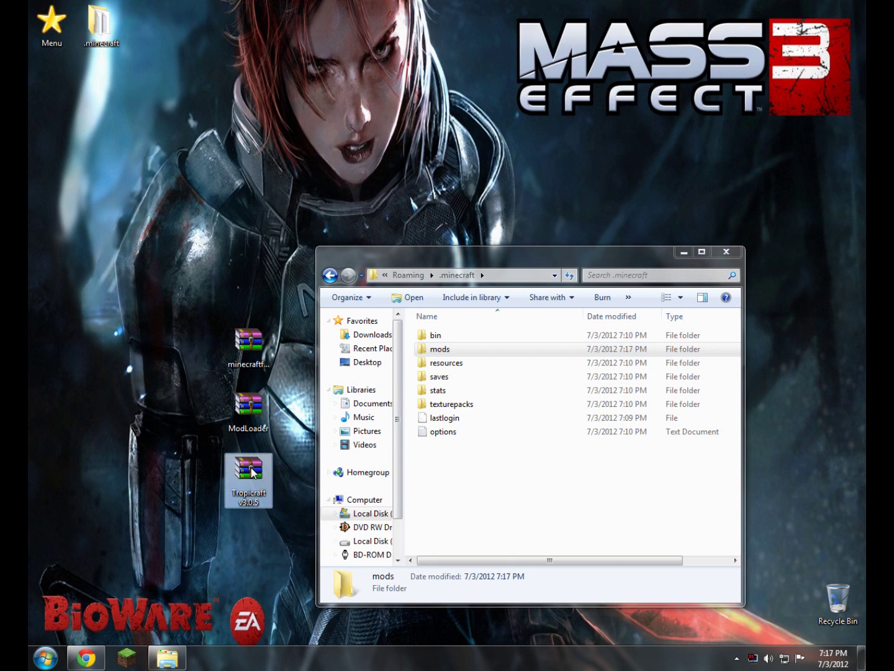
left_click(850, 126)
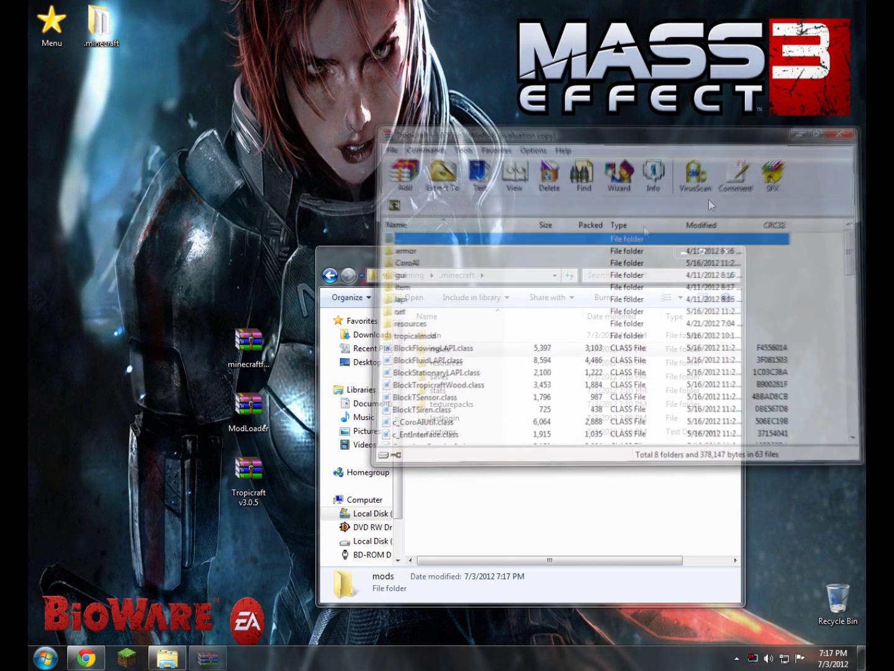
left_click_drag(251, 494, 440, 353)
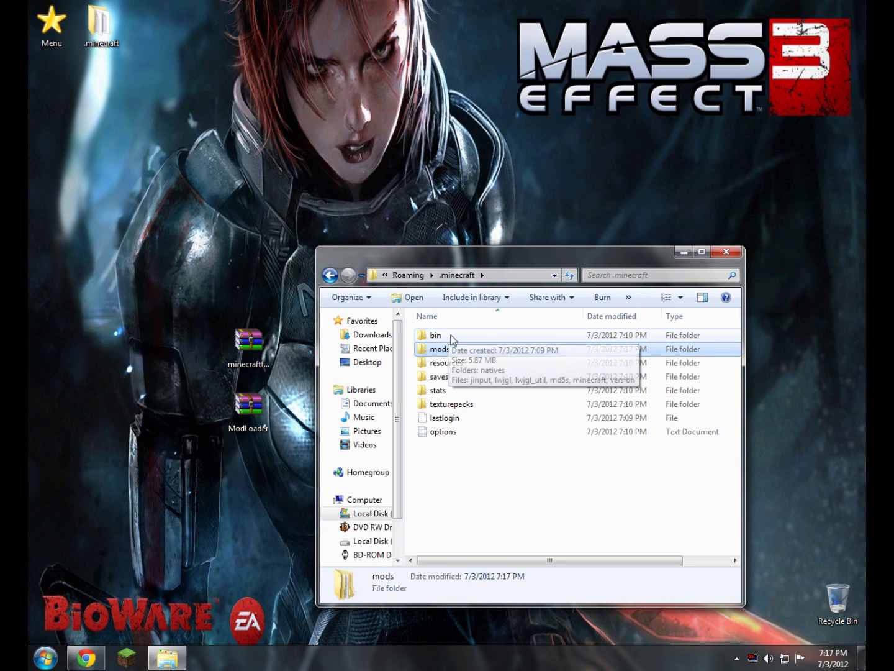
Step: Open minecraft.jar from the .minecraft bin folder with WinRAR and move its window fully into view
left_click(273, 326)
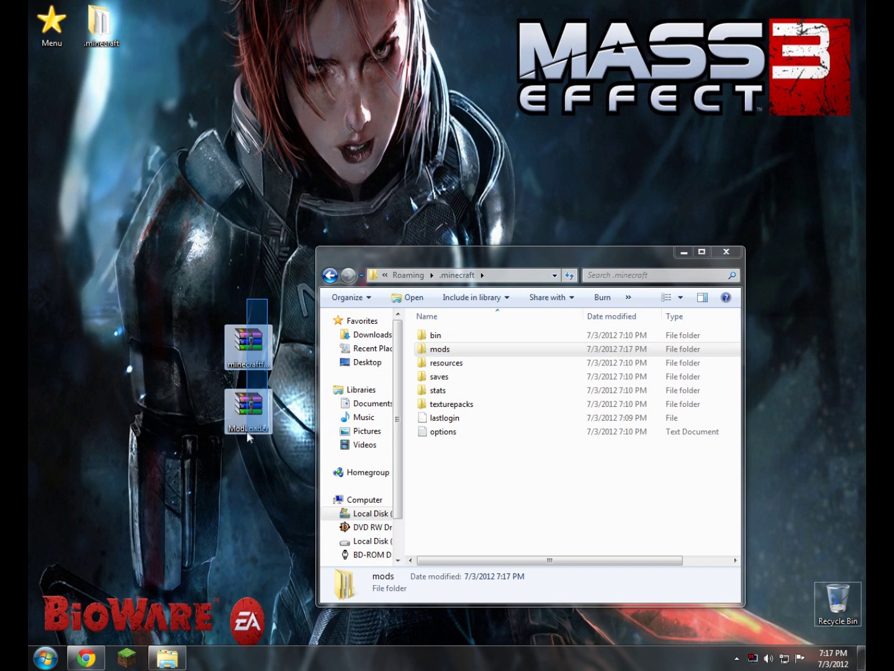
double_click(434, 336)
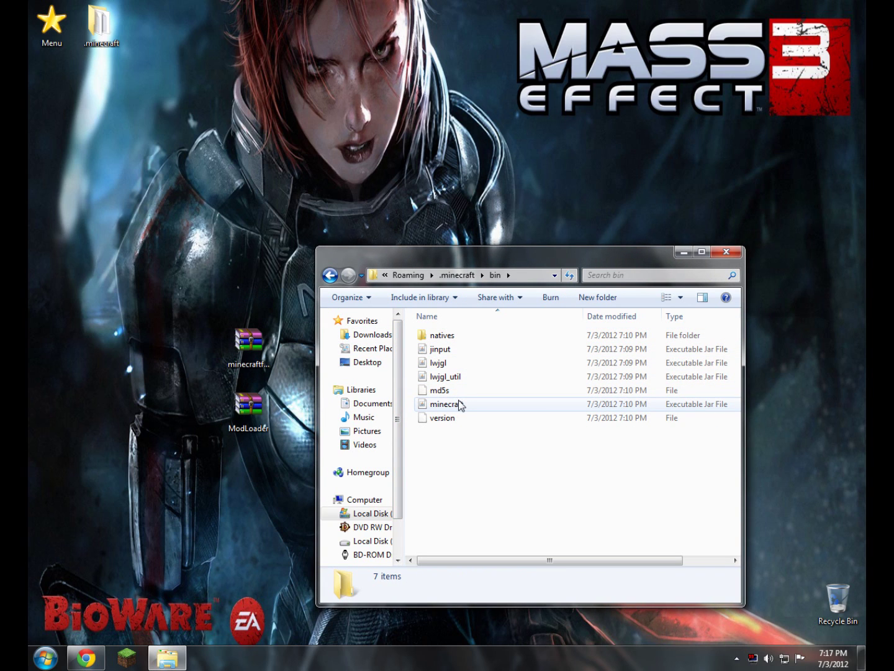
right_click(461, 404)
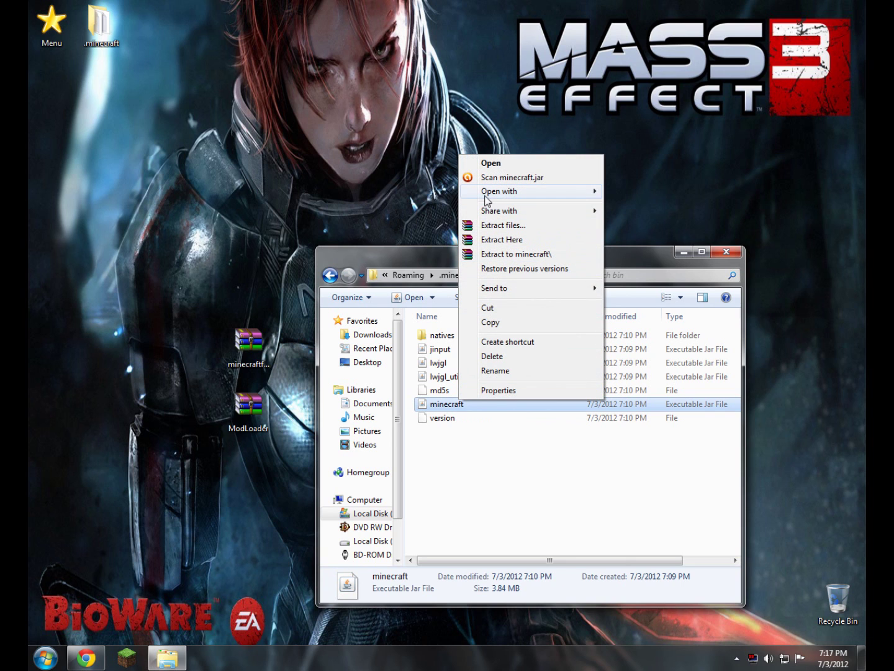
mouse_move(541, 198)
left_click(634, 208)
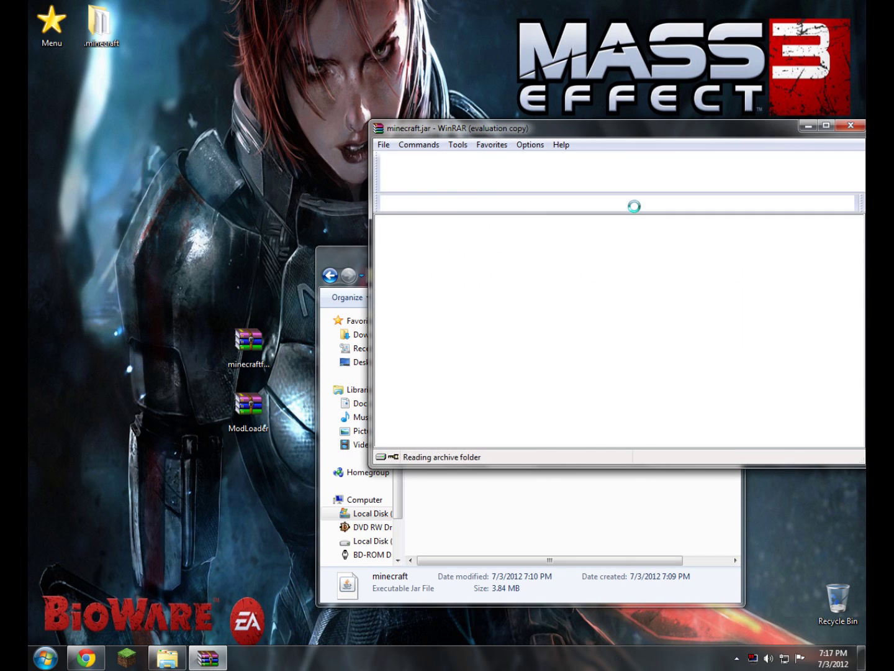
left_click_drag(666, 131, 560, 129)
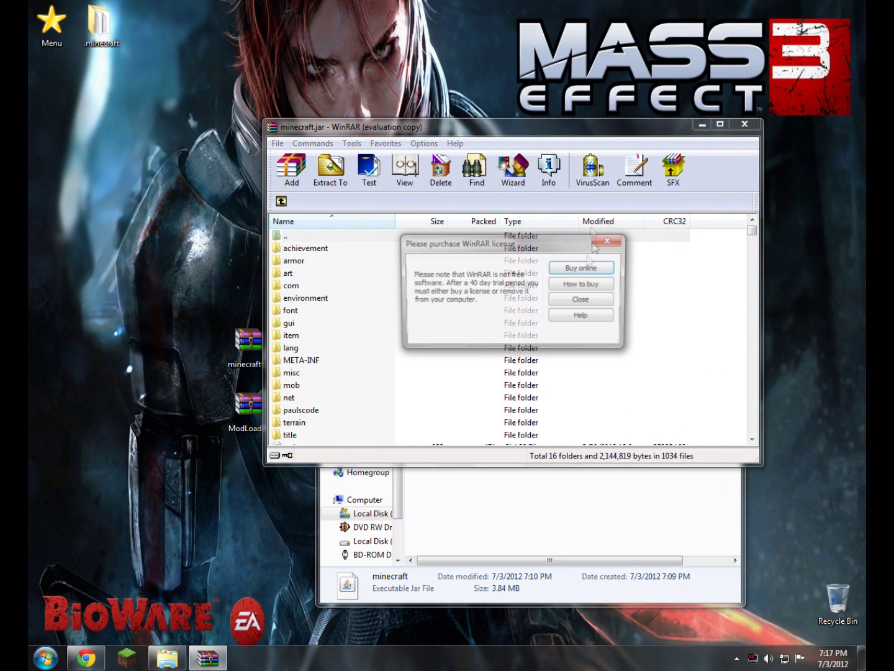
Step: Dismiss the licence reminder and delete the META-INF folder from minecraft.jar, confirming the deletion
left_click(585, 300)
left_click(308, 361)
right_click(307, 359)
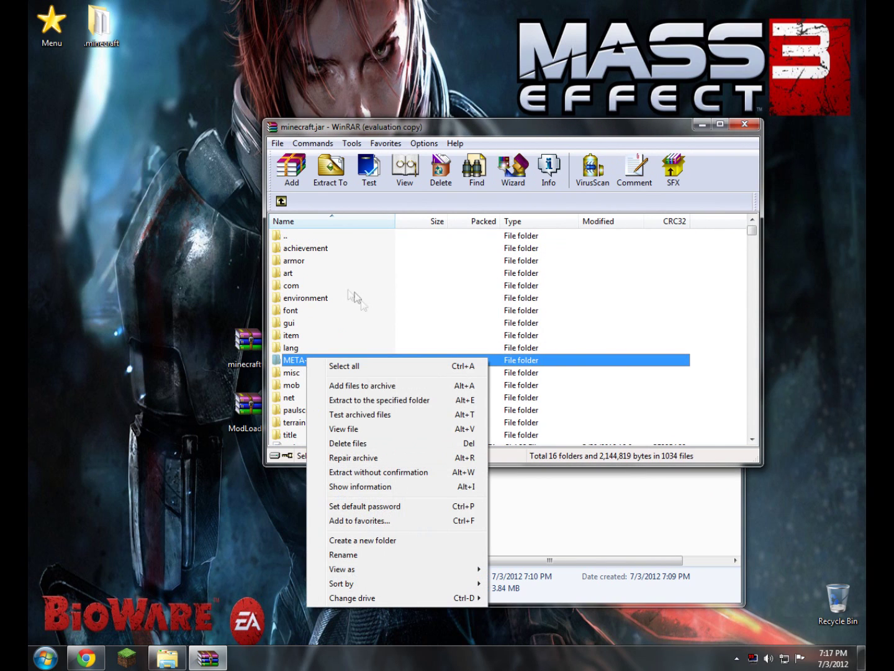
left_click(366, 443)
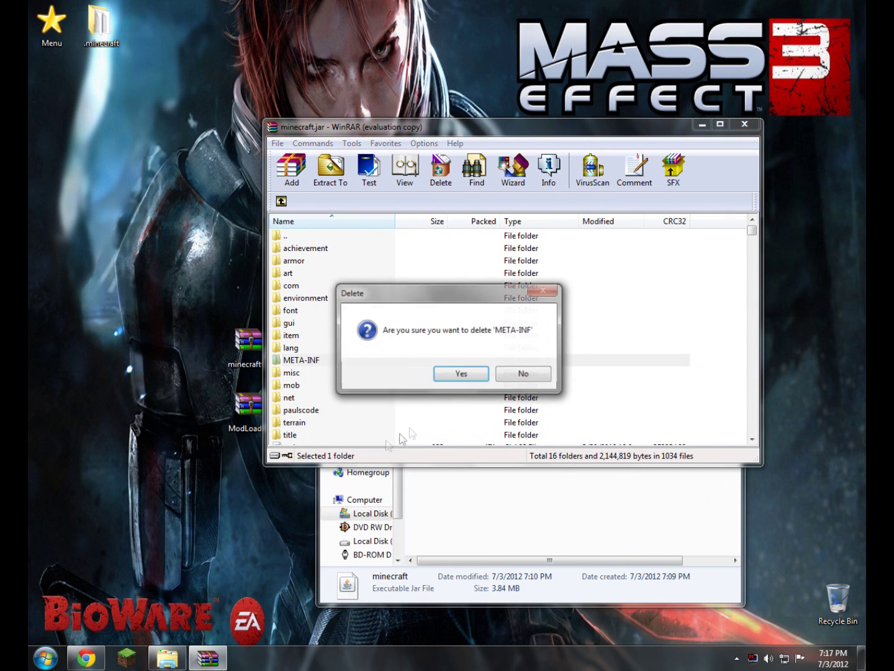
left_click(469, 372)
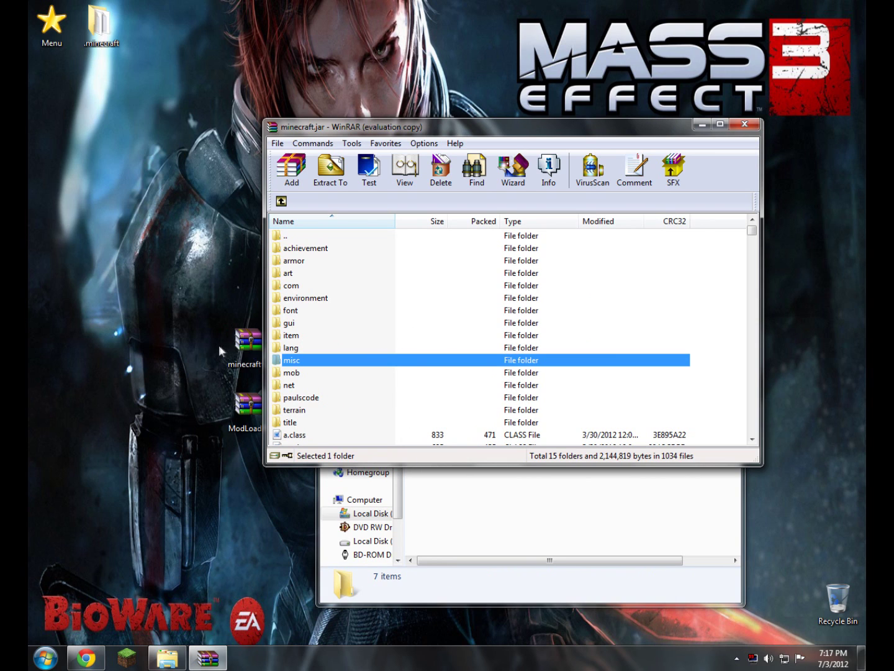
Step: Move both desktop archives clear of the windows, add all files from ModLoader.zip to minecraft.jar, and close the ModLoader archive
left_click_drag(246, 347, 149, 282)
left_click_drag(245, 403, 142, 422)
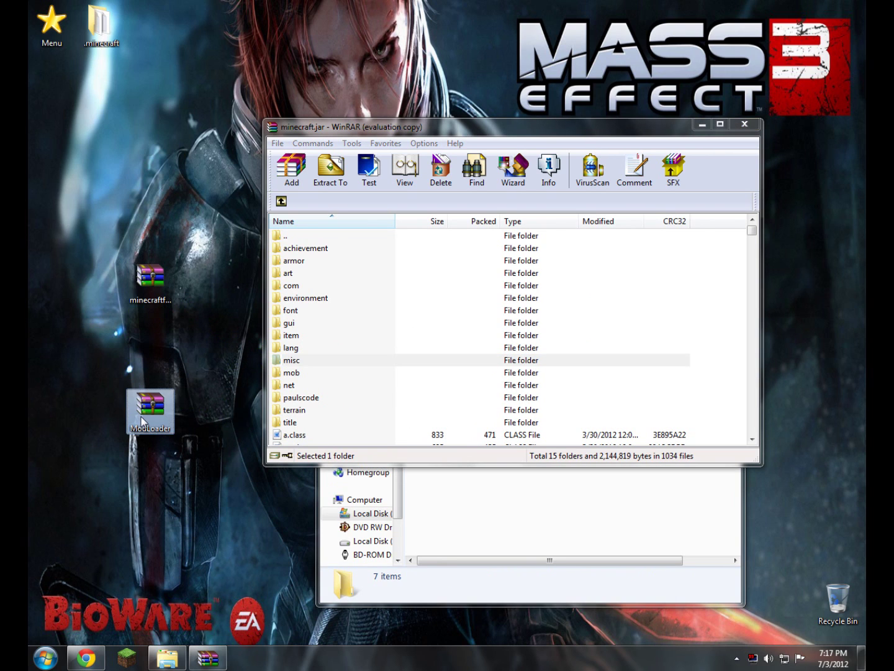
double_click(146, 416)
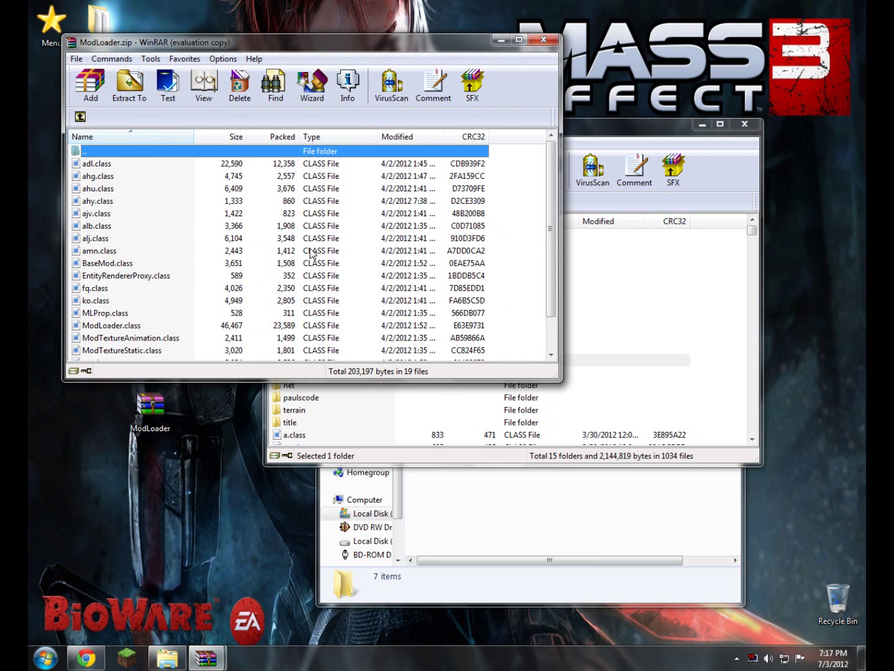
left_click(378, 214)
right_click(372, 215)
left_click(397, 222)
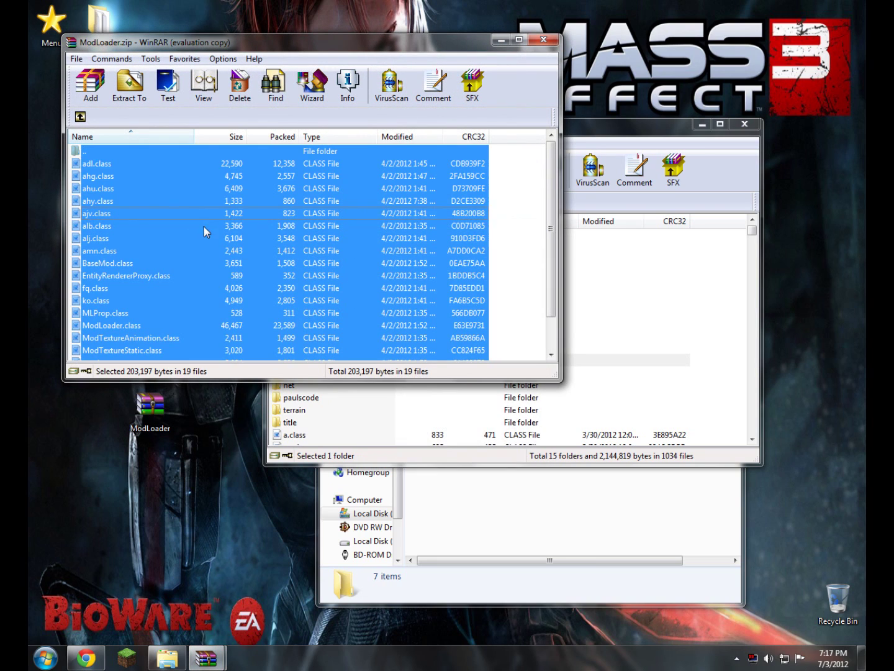
left_click_drag(663, 247, 669, 273)
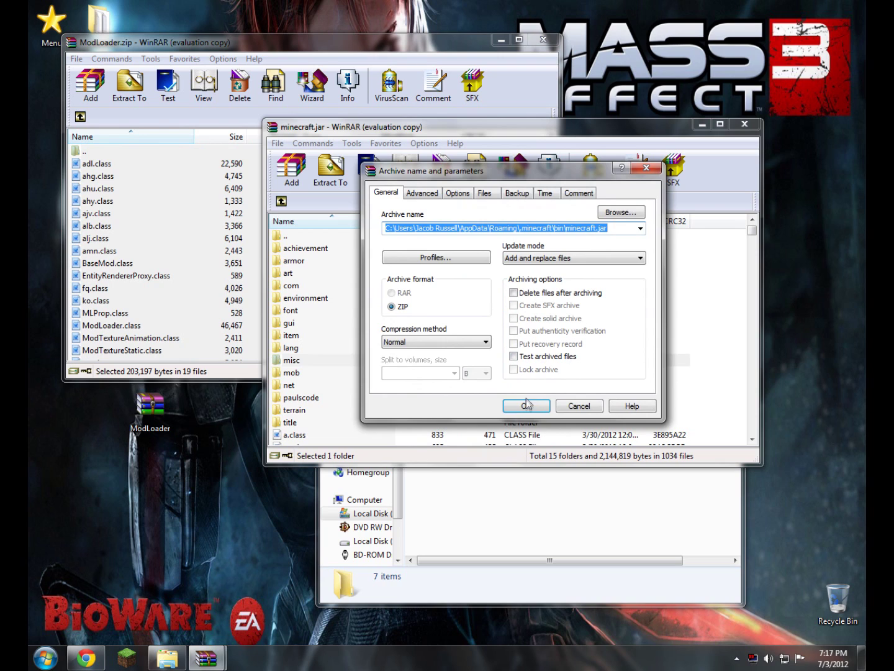
left_click(527, 406)
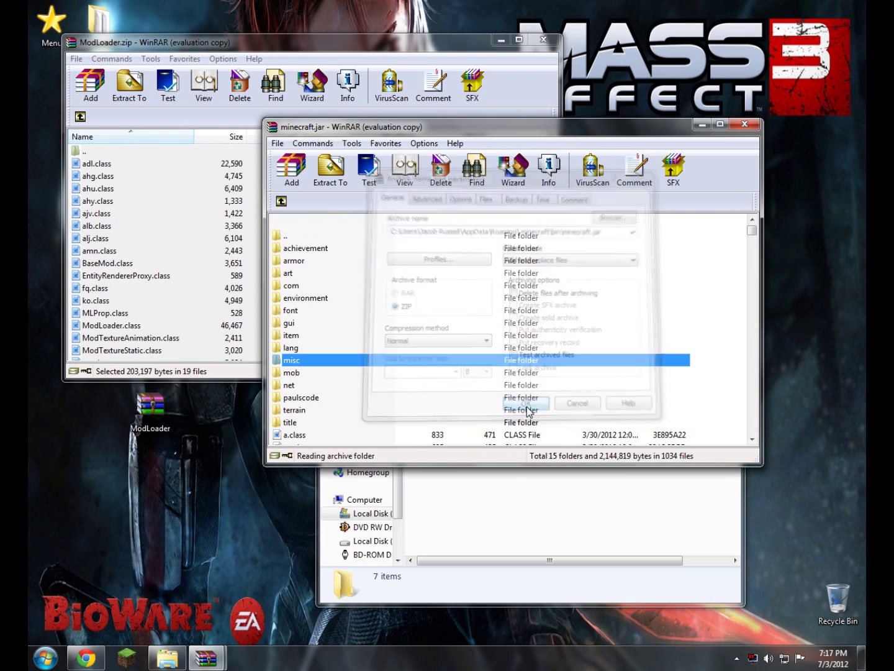
left_click(552, 40)
left_click(552, 40)
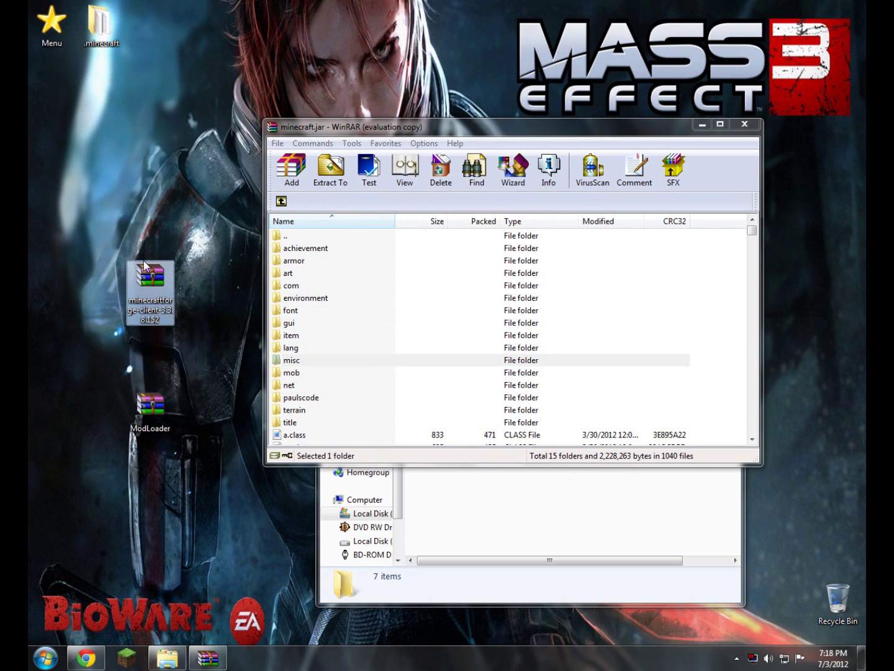
Step: Add all folders and files from minecraftforge-client-3.3.8.152.zip to minecraft.jar and close the Forge archive
double_click(145, 266)
right_click(156, 211)
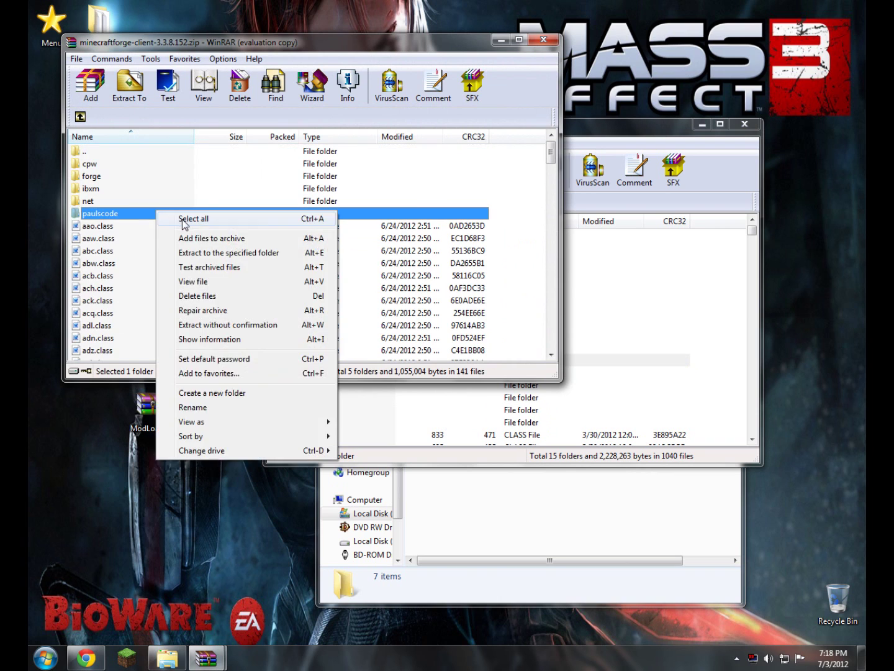
left_click(194, 220)
left_click(408, 214)
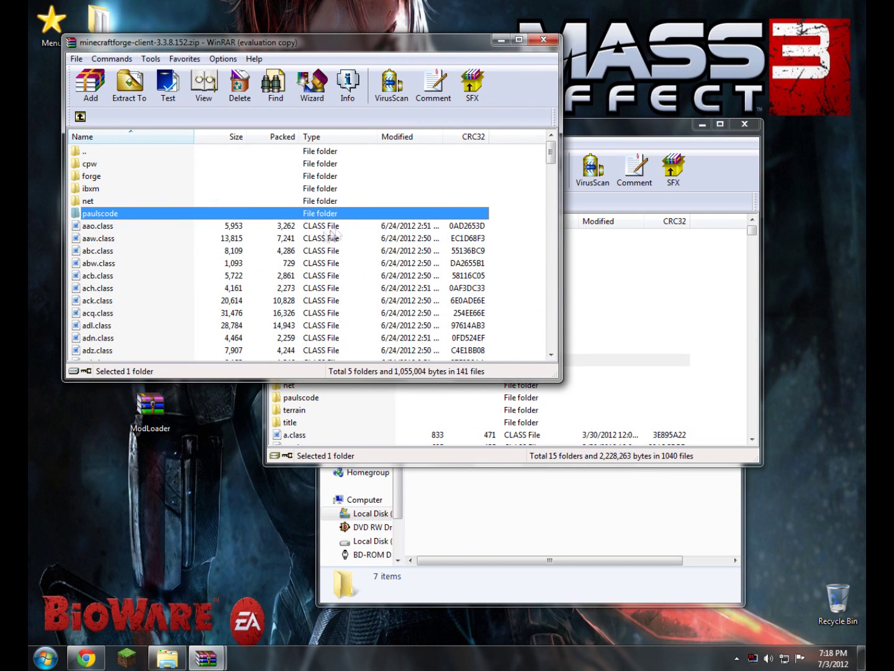
left_click(182, 199)
right_click(182, 200)
left_click(199, 209)
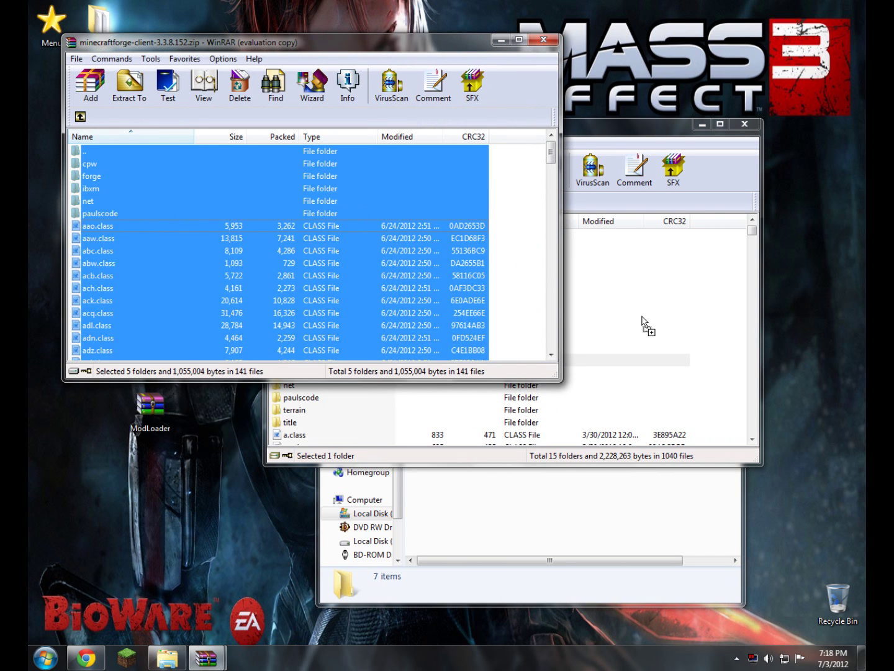
left_click_drag(642, 317, 642, 320)
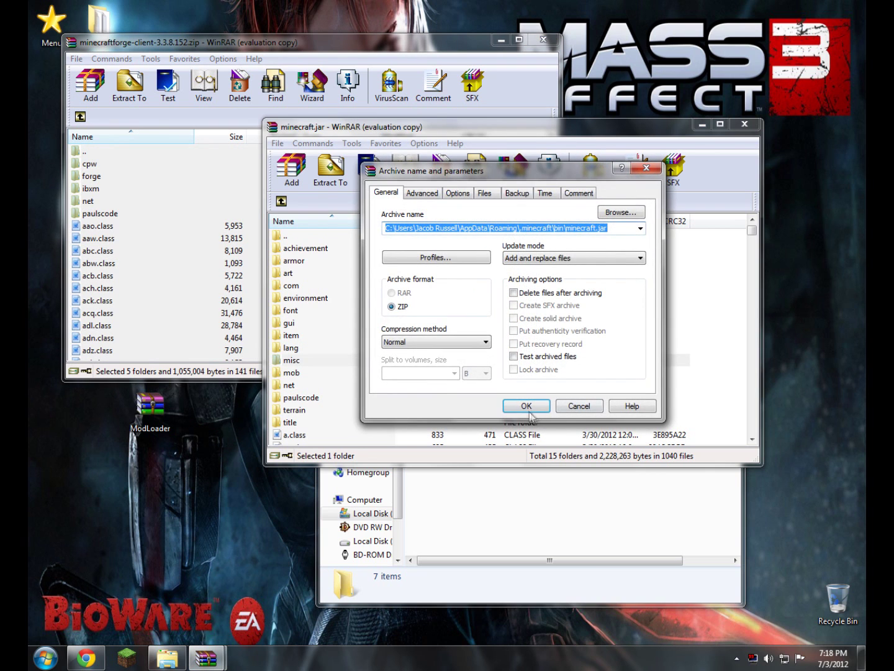
left_click(527, 411)
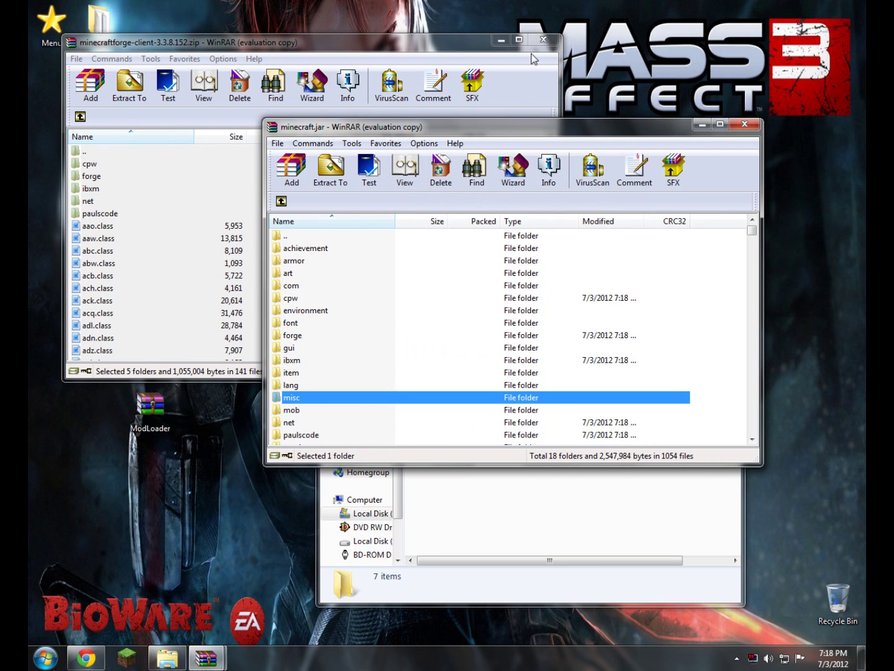
left_click(544, 42)
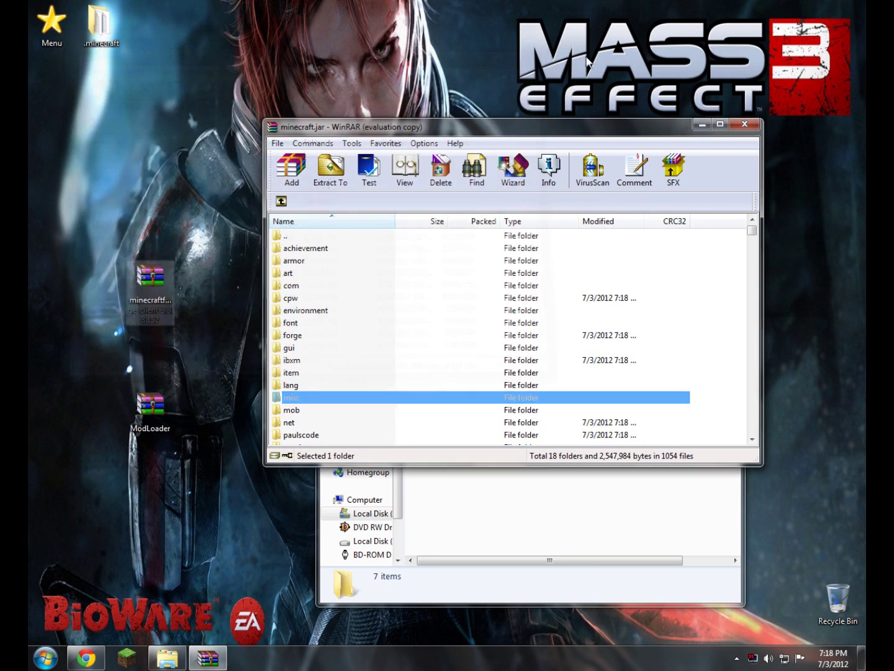
Step: Close minecraft.jar and the folder window, and move the ModLoader and Forge archives from the desktop to the Recycle Bin
left_click(748, 126)
left_click_drag(245, 255, 837, 597)
left_click(725, 251)
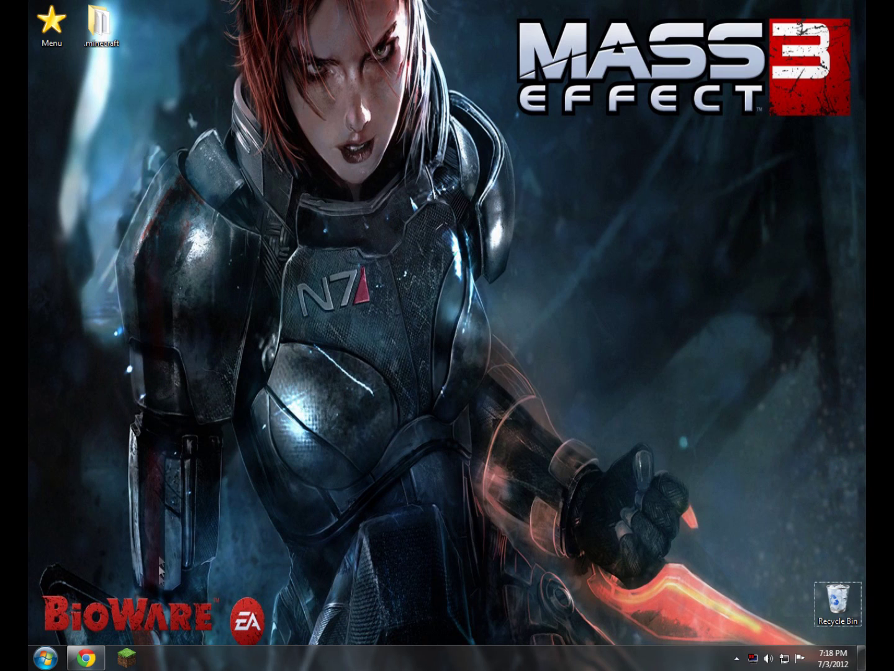
left_click(142, 663)
left_click(501, 340)
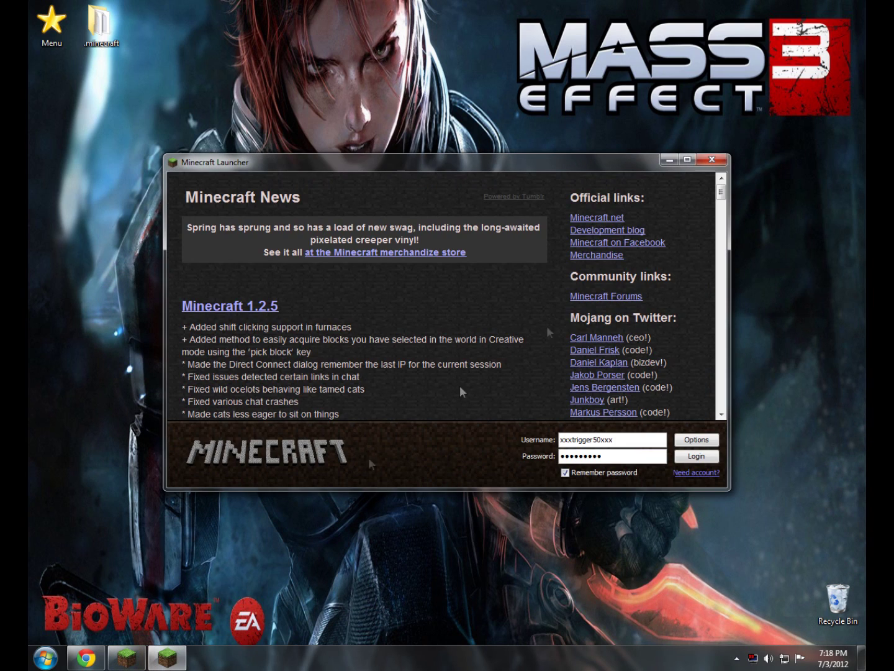
left_click(711, 162)
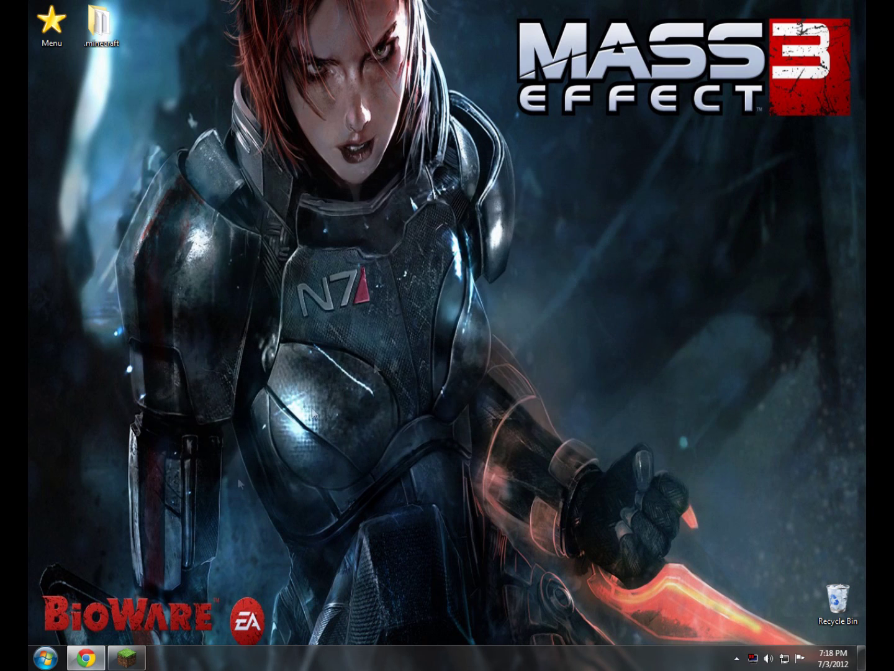
Step: Start the Minecraft launcher, log in with the remembered account, and maximize the game window
left_click(145, 656)
left_click(483, 345)
left_click(708, 458)
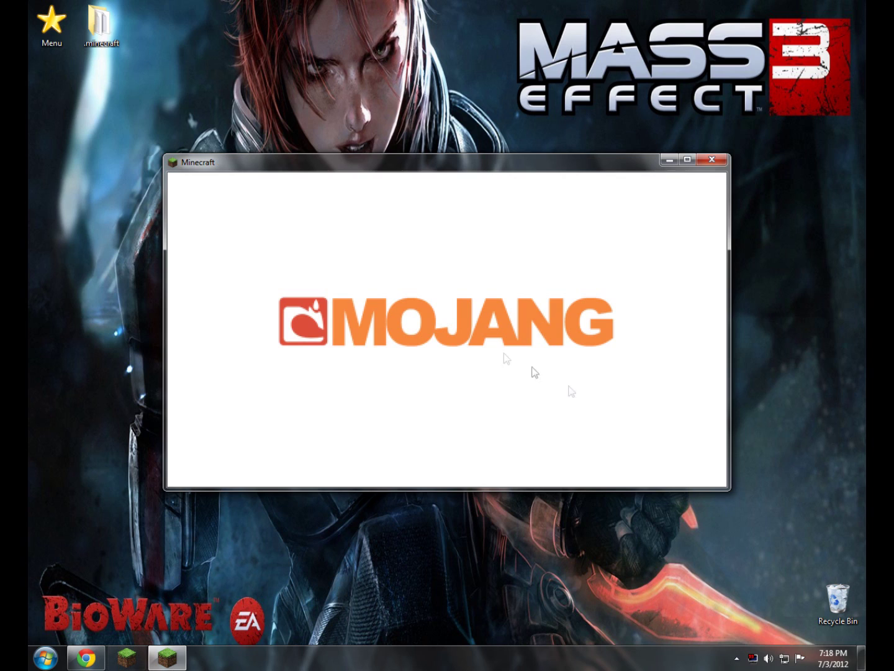
left_click_drag(538, 170, 500, 4)
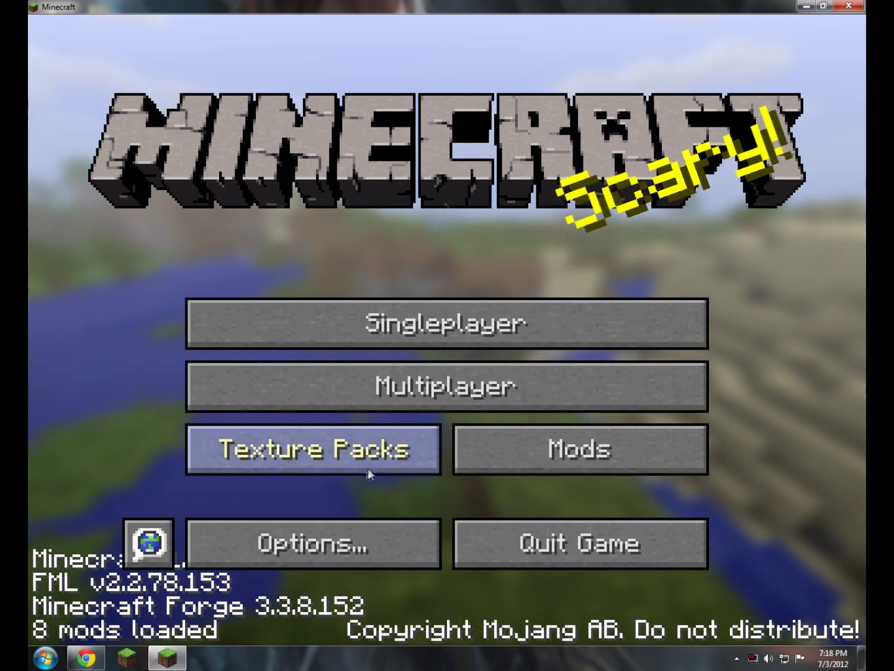
Step: In the video settings, set GUI Scale to Normal and Performance to Max FPS, adjust Render Distance, and return to the title screen
left_click(362, 527)
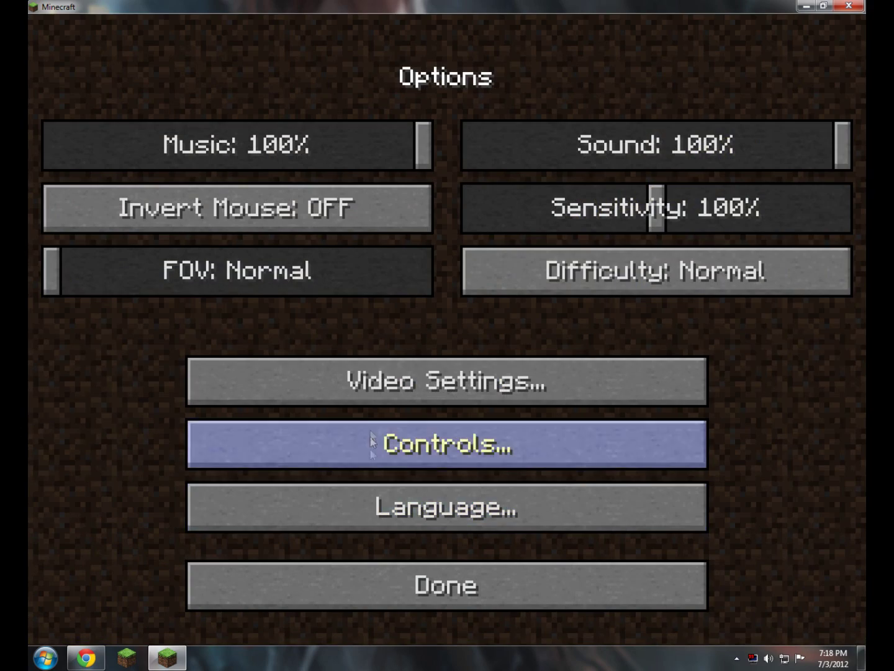
left_click(327, 393)
left_click(303, 316)
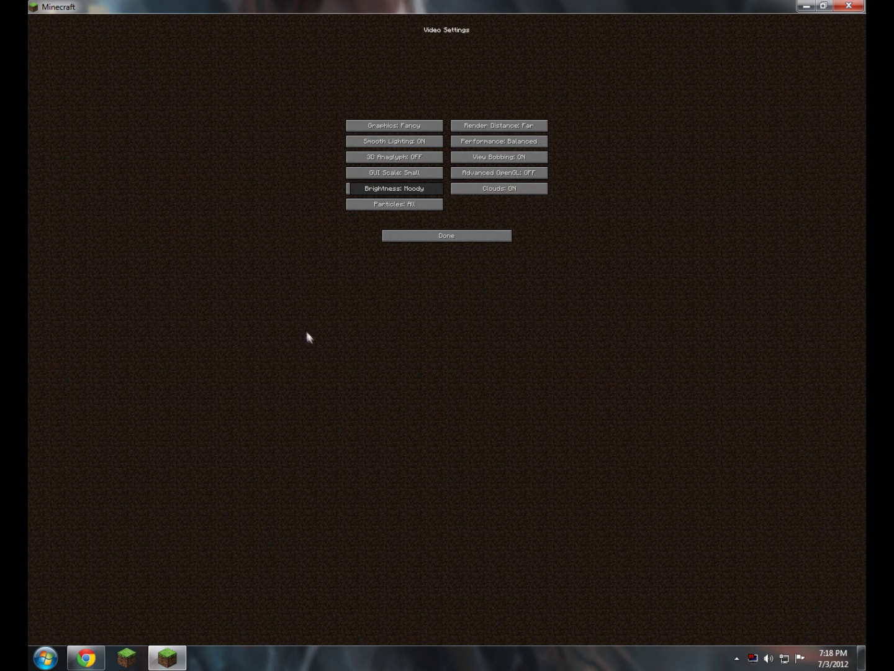
left_click(433, 176)
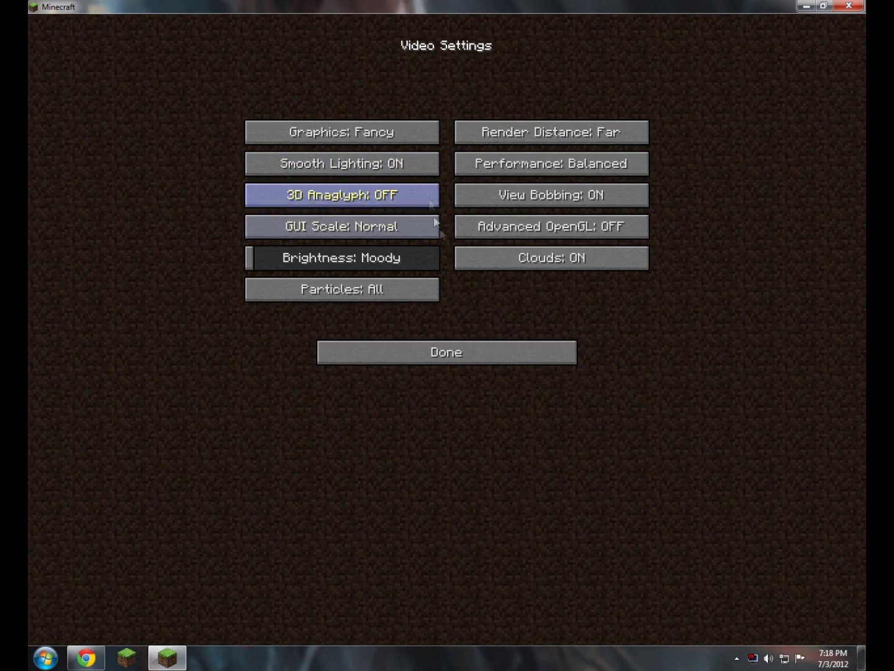
left_click(586, 170)
left_click(568, 138)
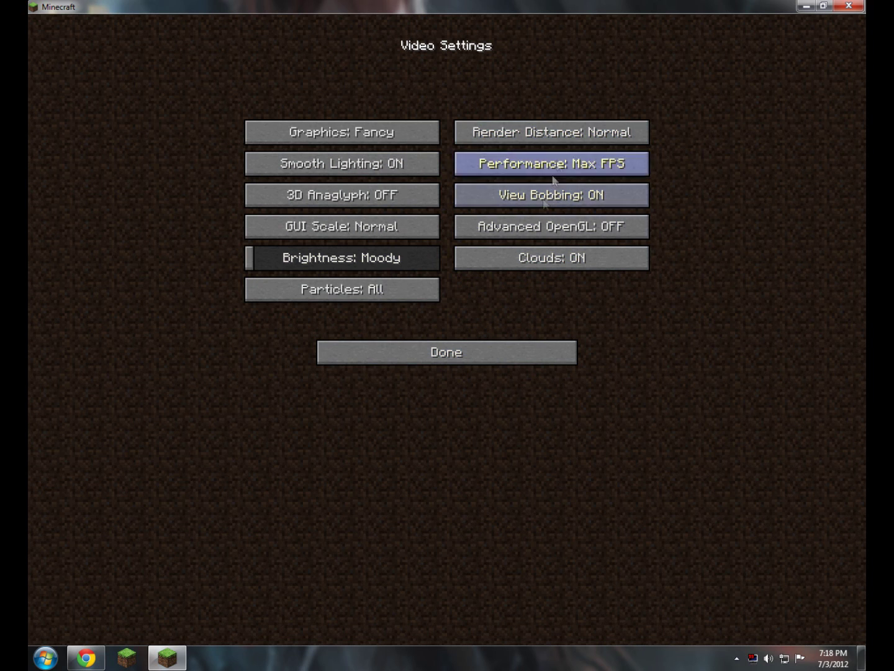
left_click(630, 134)
left_click(630, 134)
left_click(630, 135)
left_click(529, 353)
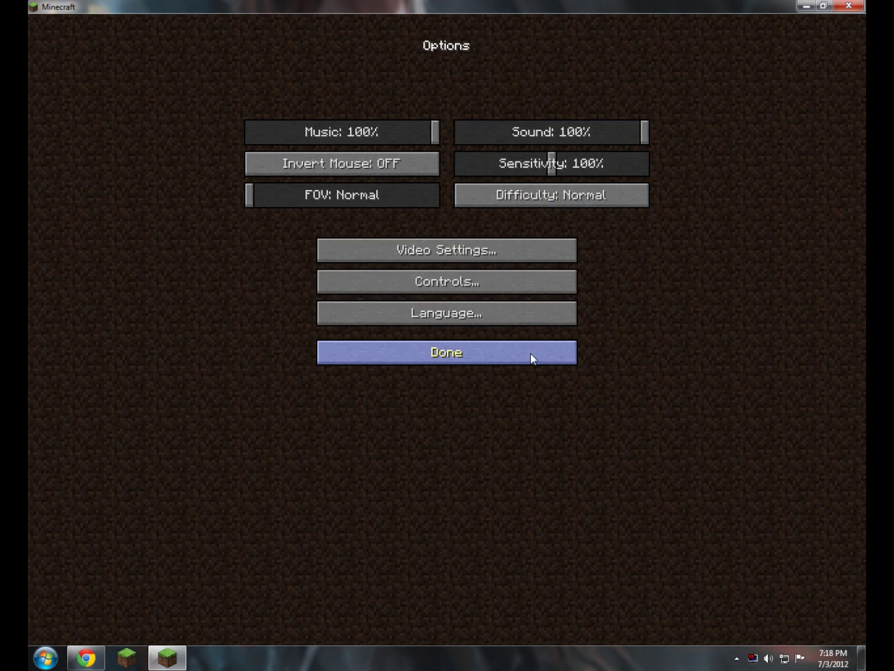
left_click(463, 357)
Step: Create a new singleplayer world named New World with the game mode set to Creative
left_click(462, 247)
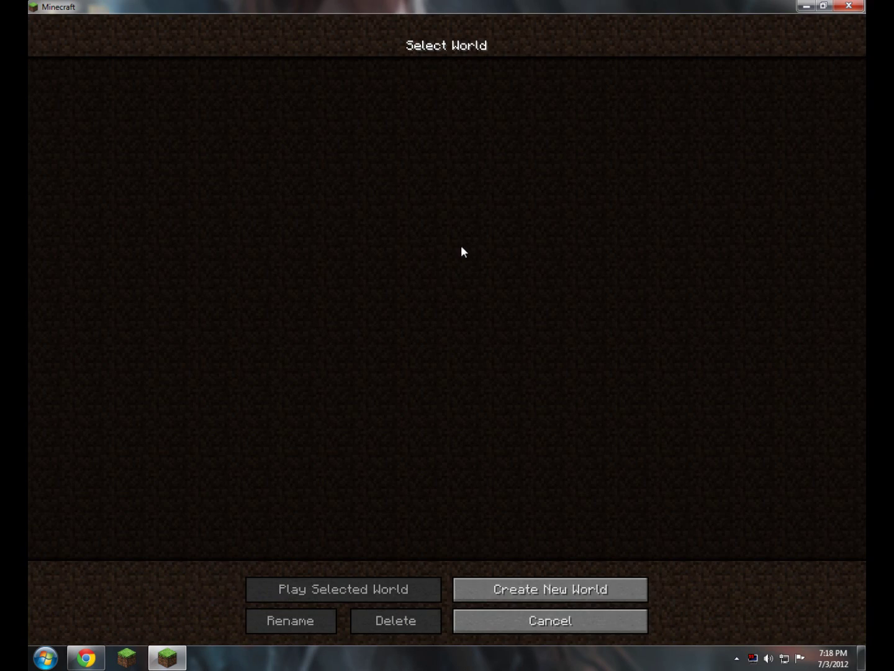
left_click(572, 594)
left_click(426, 161)
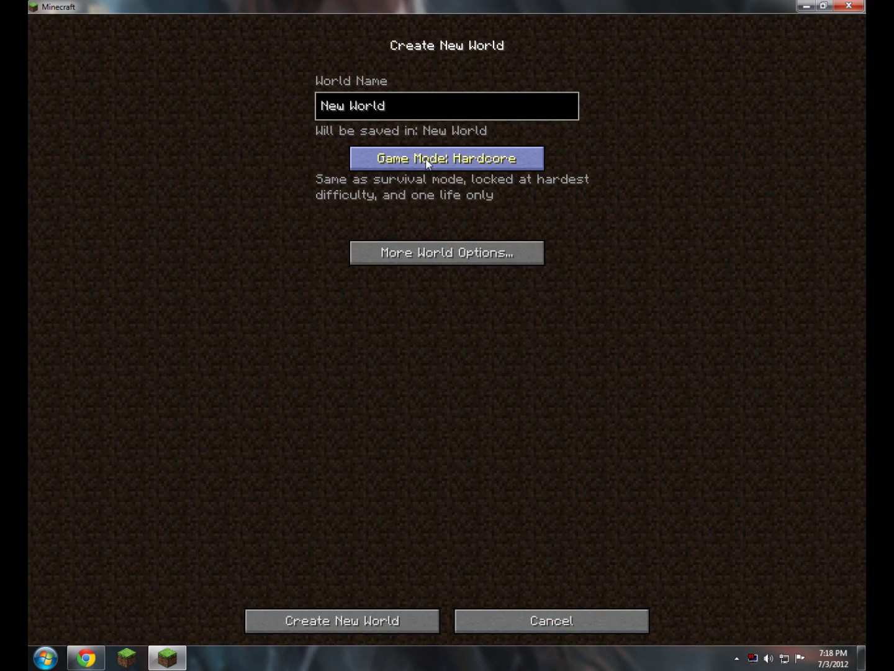
left_click(450, 166)
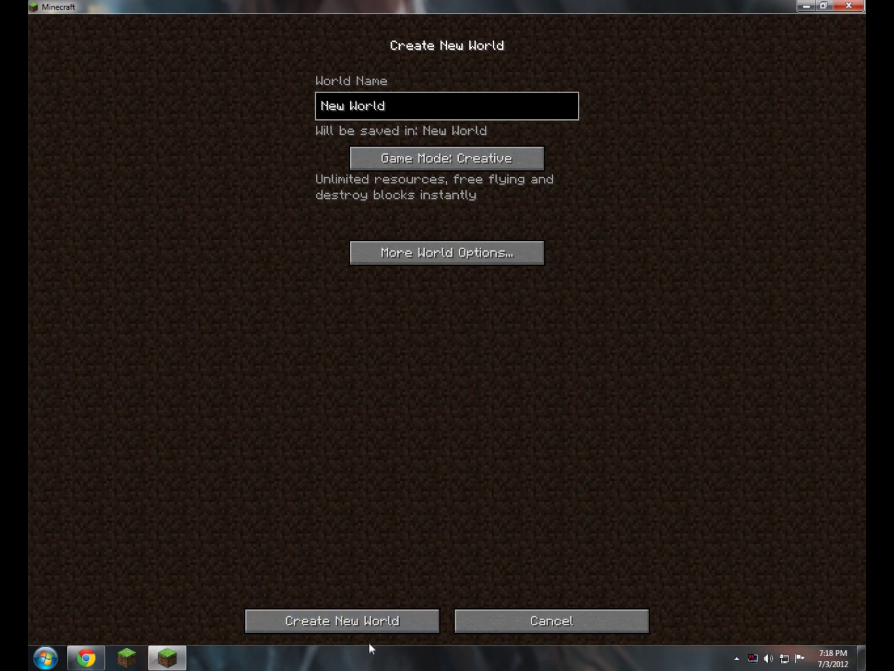
left_click(341, 626)
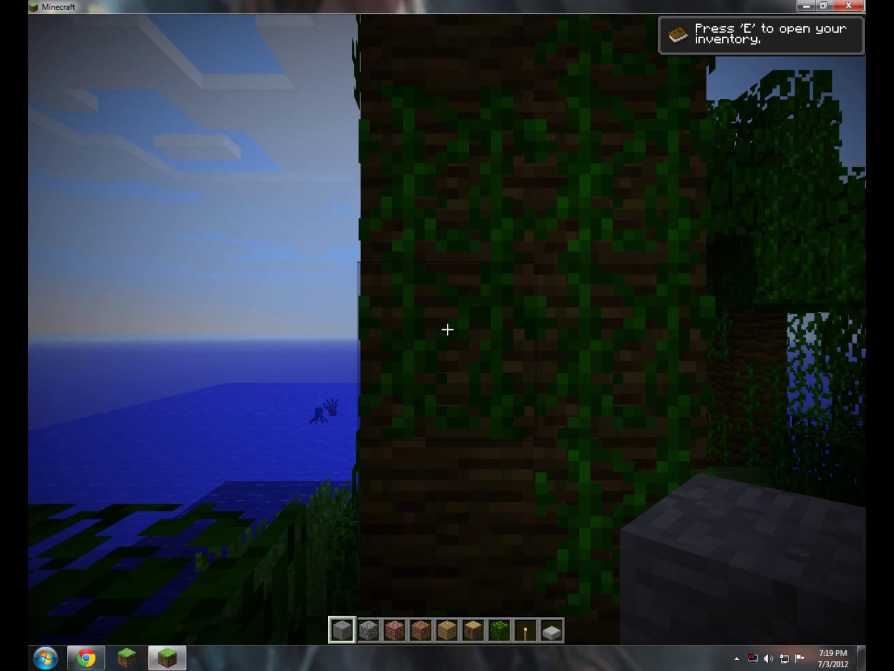
Step: Open the creative inventory and browse the item selection down to the items added by Tropicraft
key("e")
key("e")
mouse_move(448, 329)
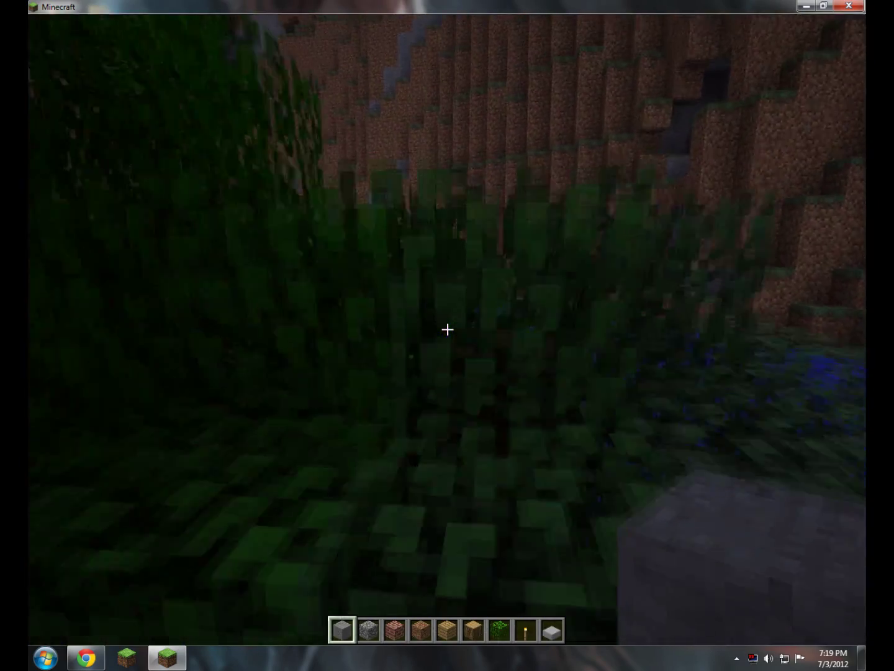
key("e")
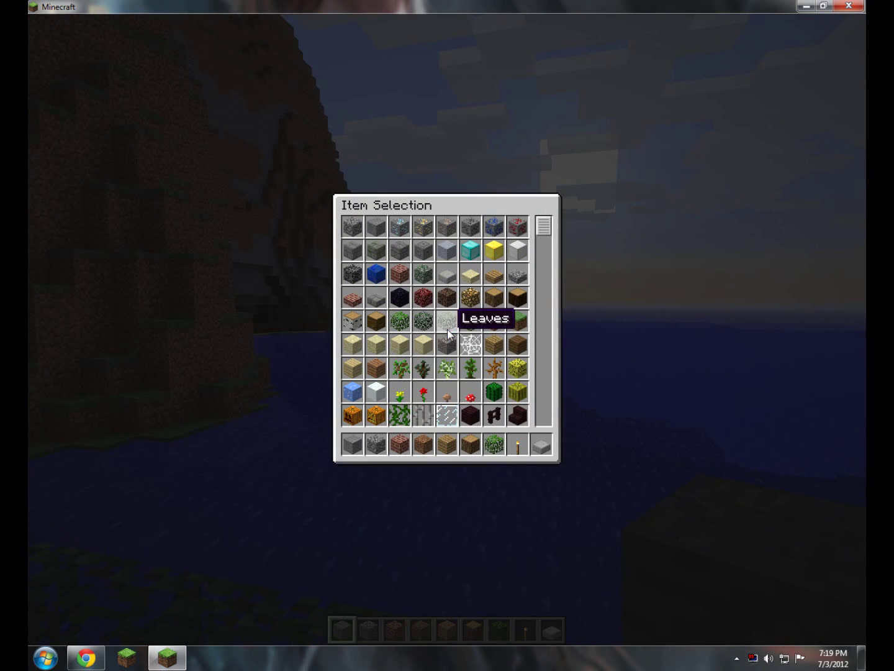
scroll(451, 332, "down", 10)
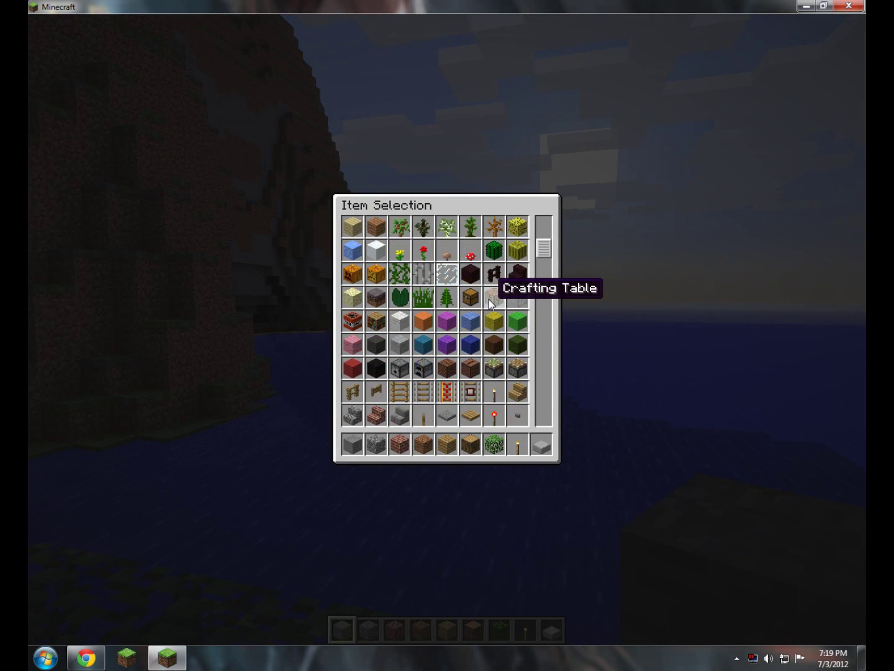
scroll(490, 304, "down", 12)
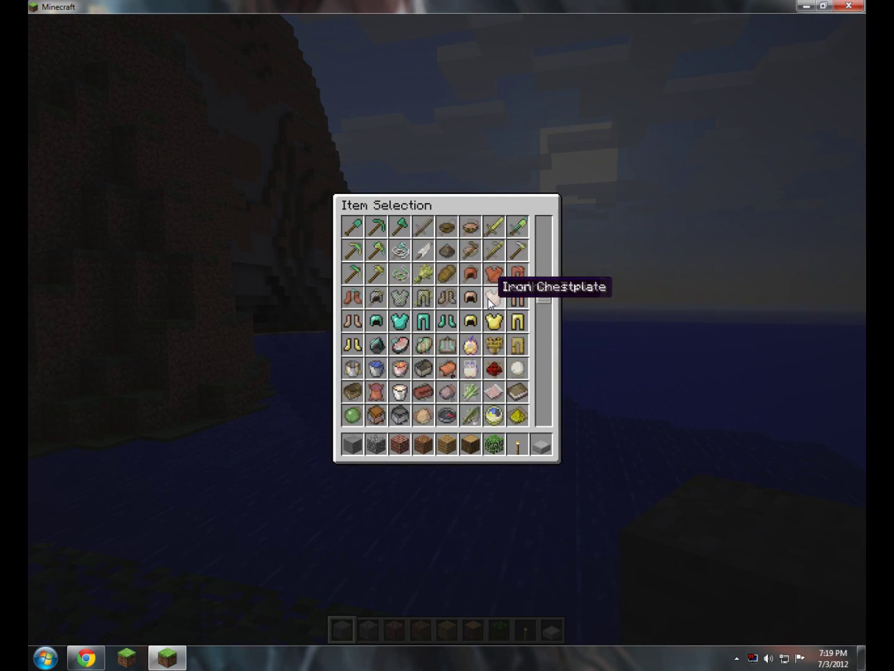
scroll(497, 307, "down", 7)
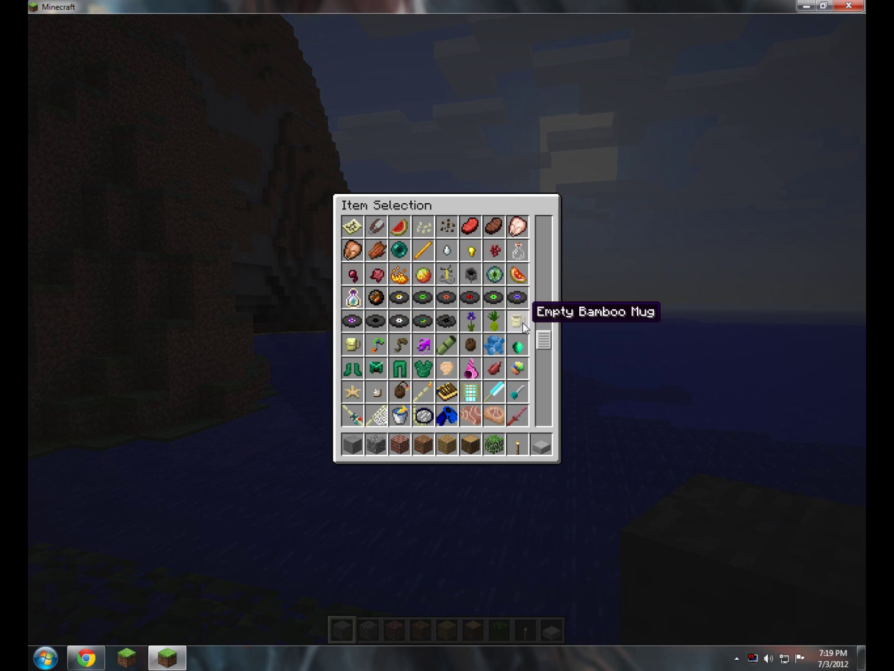
scroll(521, 327, "down", 3)
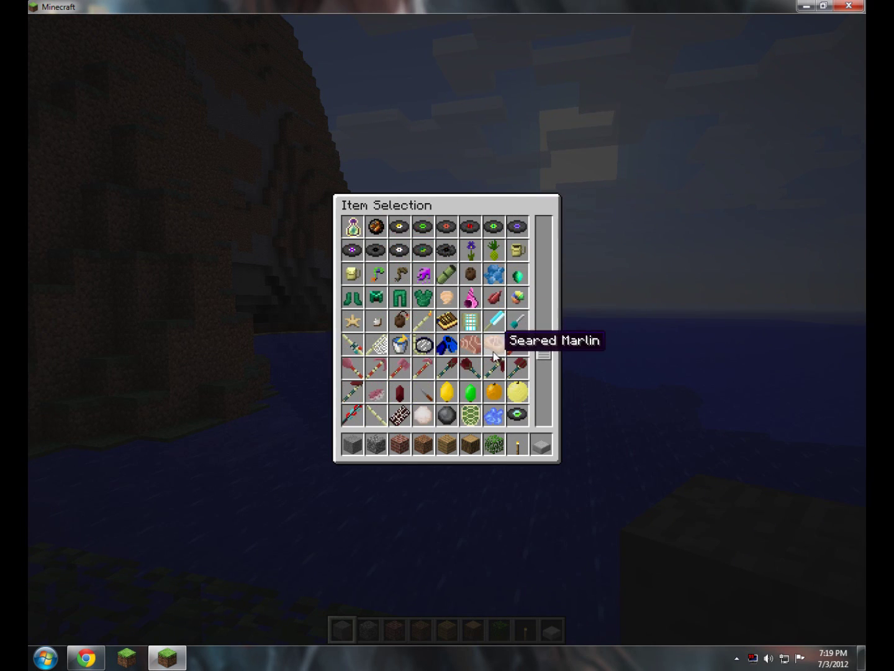
Step: Browse the creative item selection to the Tropicraft items and put Bamboo into the sixth hotbar slot
scroll(470, 289, "up", 5)
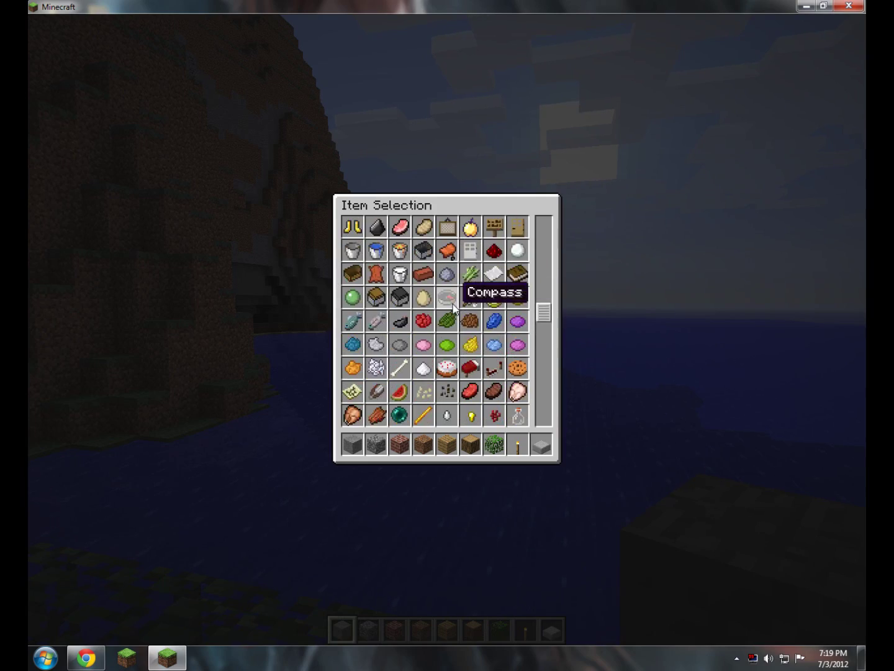
key("e")
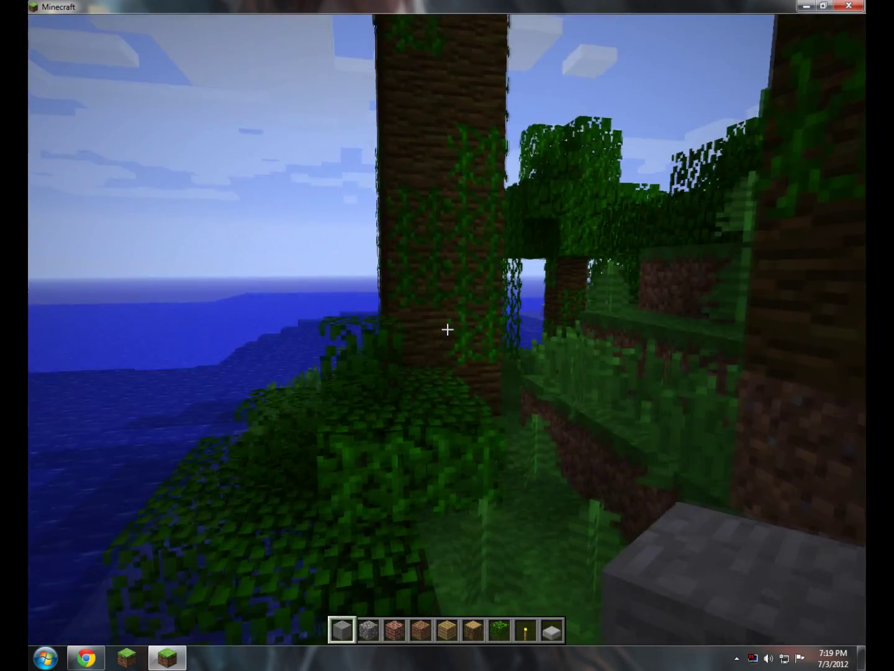
key("e")
scroll(457, 327, "down", 12)
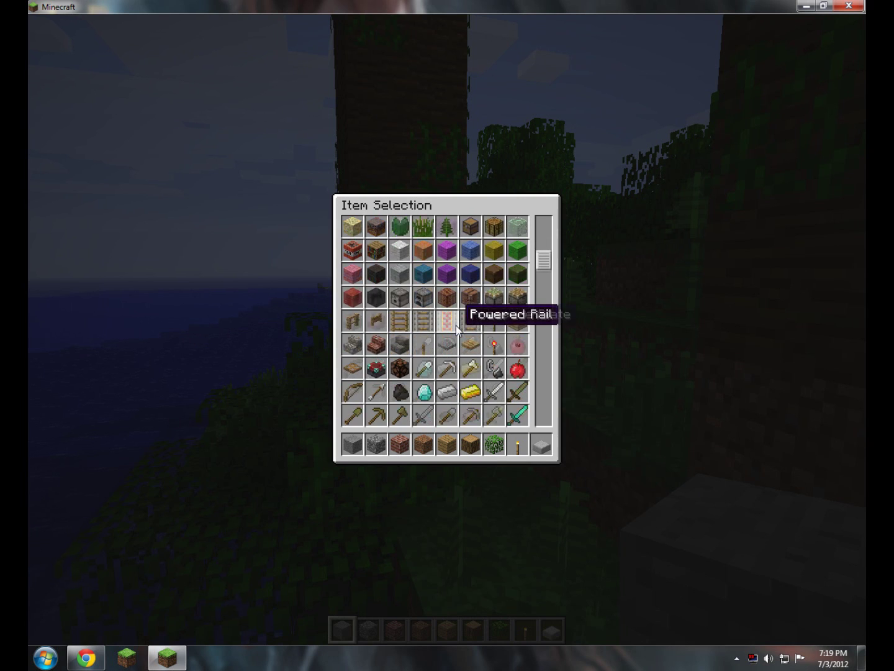
scroll(456, 325, "down", 12)
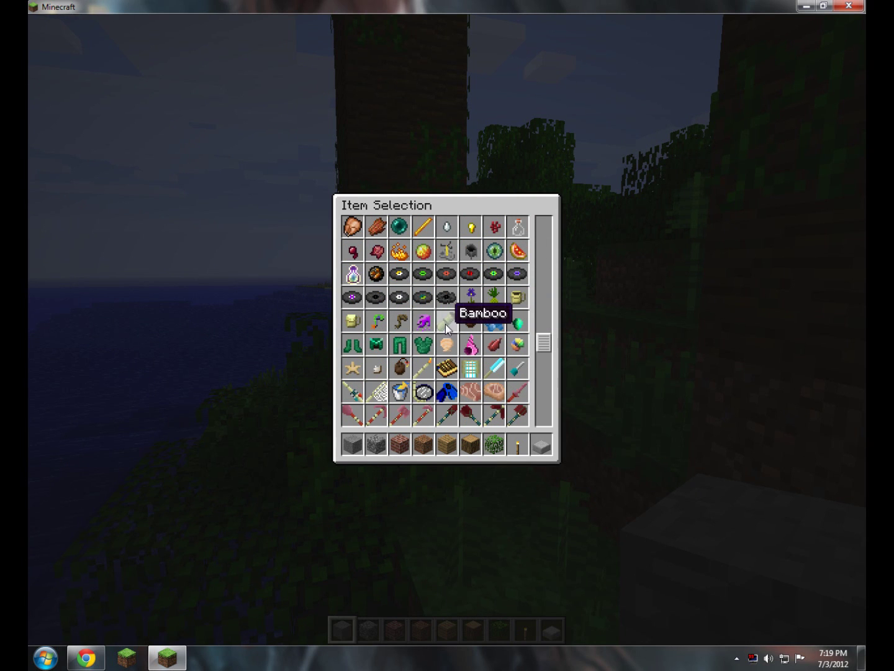
left_click(444, 323)
key("e")
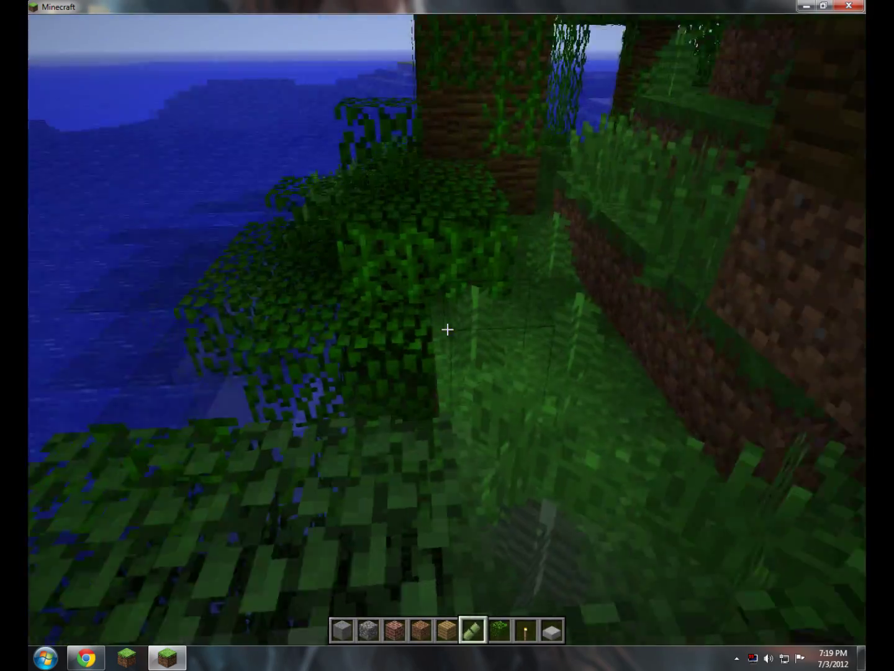
Step: Try placing the bamboo on the grassy ground, and save and quit the world to the title screen
right_click(447, 329)
right_click(447, 329)
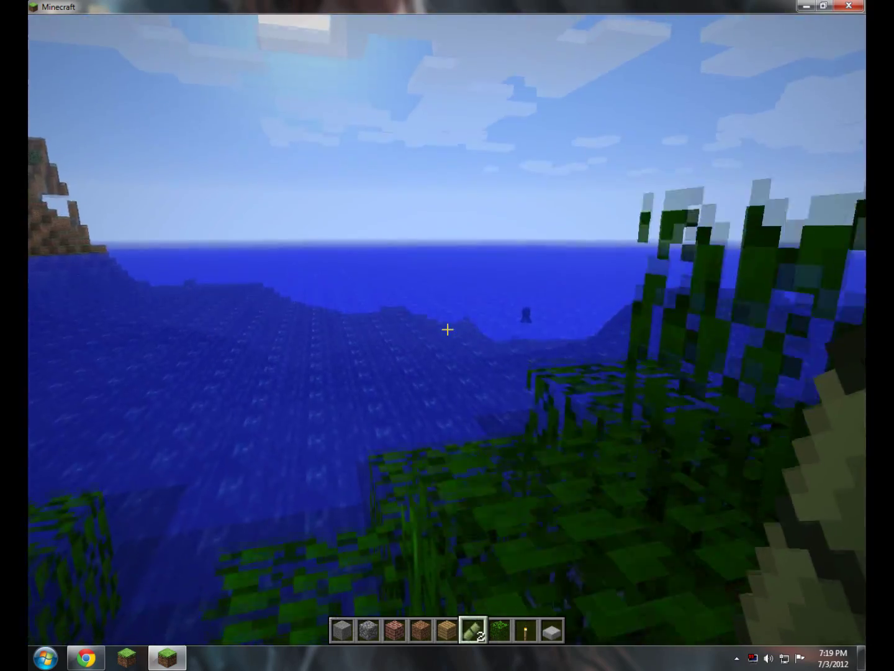
key("Escape")
left_click(447, 328)
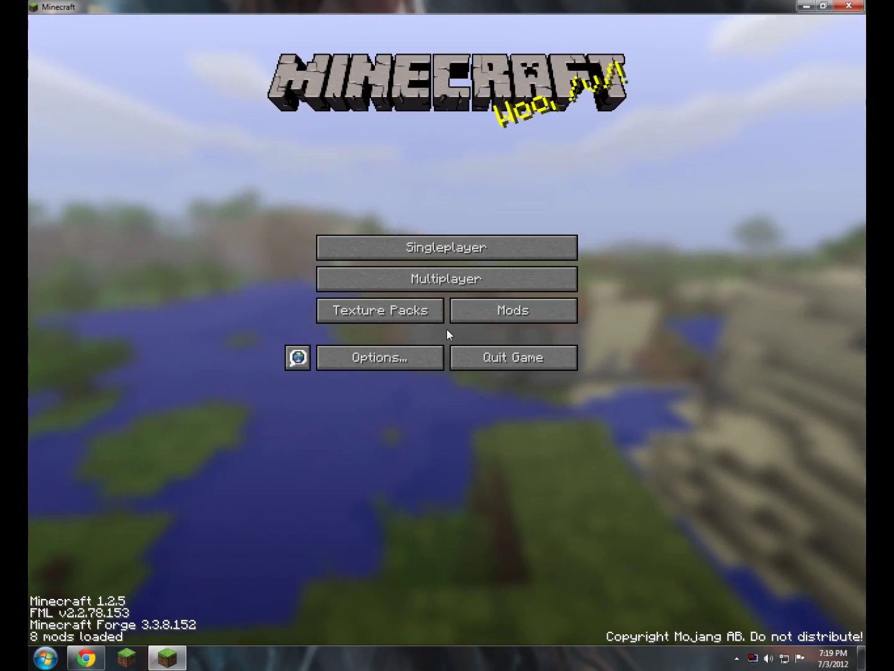